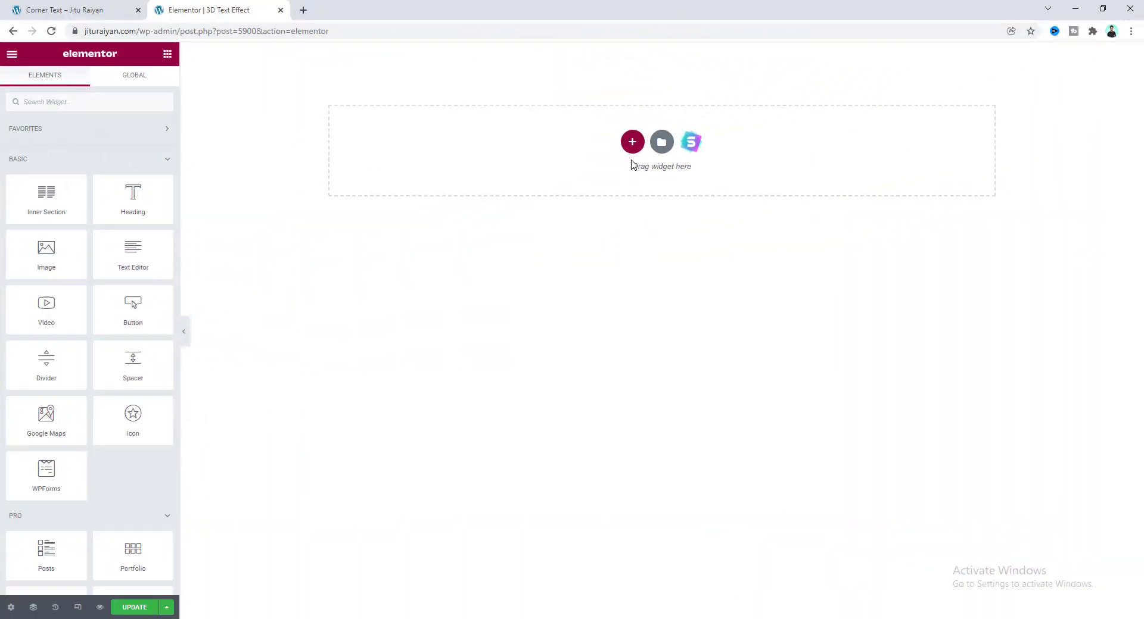
# Step: Add a single-column section to the empty page and place a Heading widget inside it
pyautogui.click(631, 142)
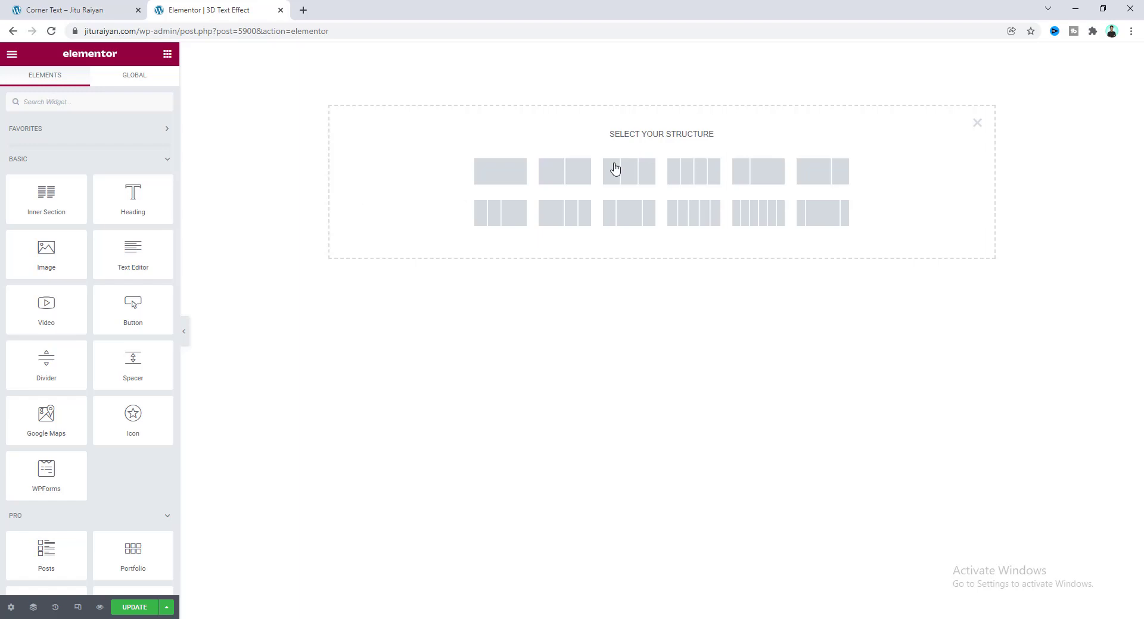
pyautogui.click(492, 182)
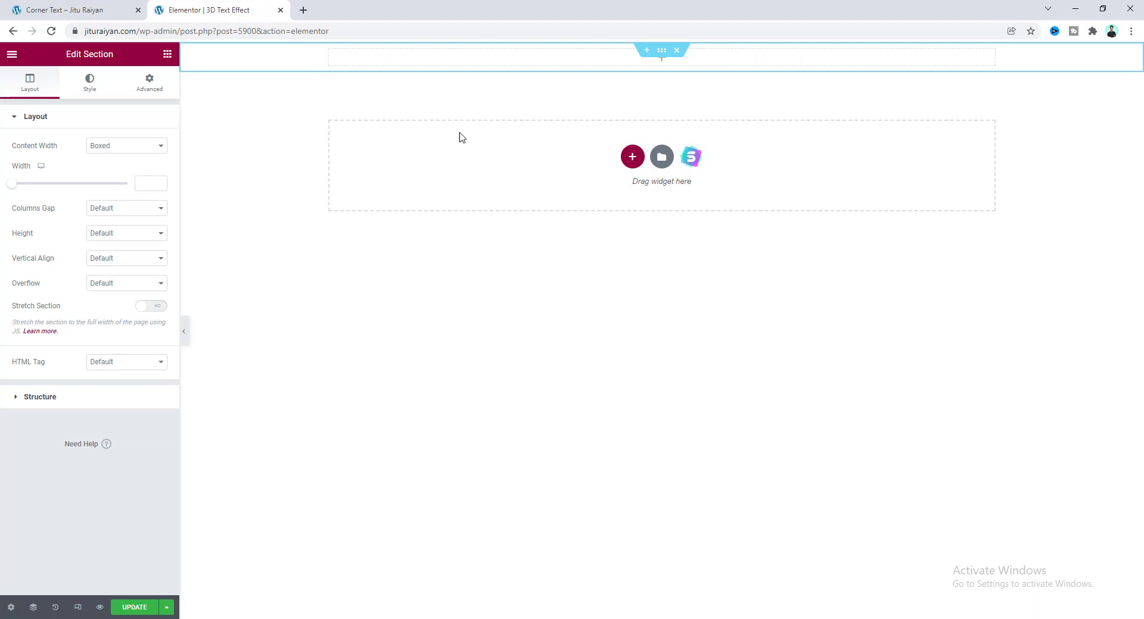
pyautogui.click(167, 54)
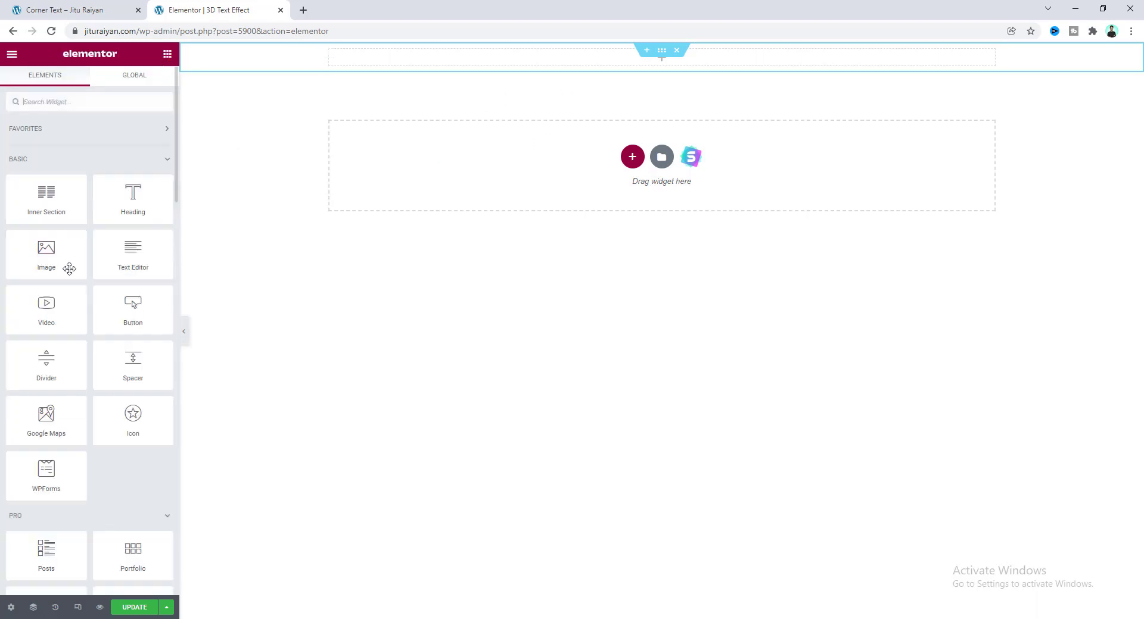
pyautogui.moveTo(137, 190); pyautogui.dragTo(614, 59)
# Step: Replace the heading text with HELLO I'M plus the site owner's first name, break the line after HELLO, and center it
pyautogui.moveTo(126, 161); pyautogui.dragTo(6, 170)
pyautogui.write("HELLO I'M JITU")
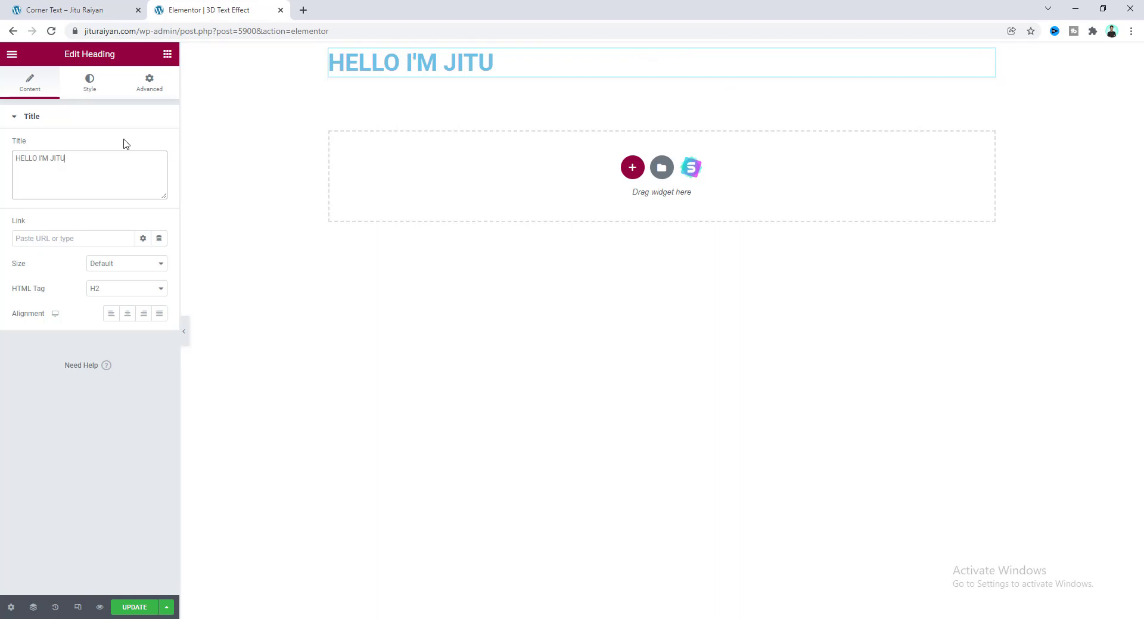
pyautogui.click(407, 63)
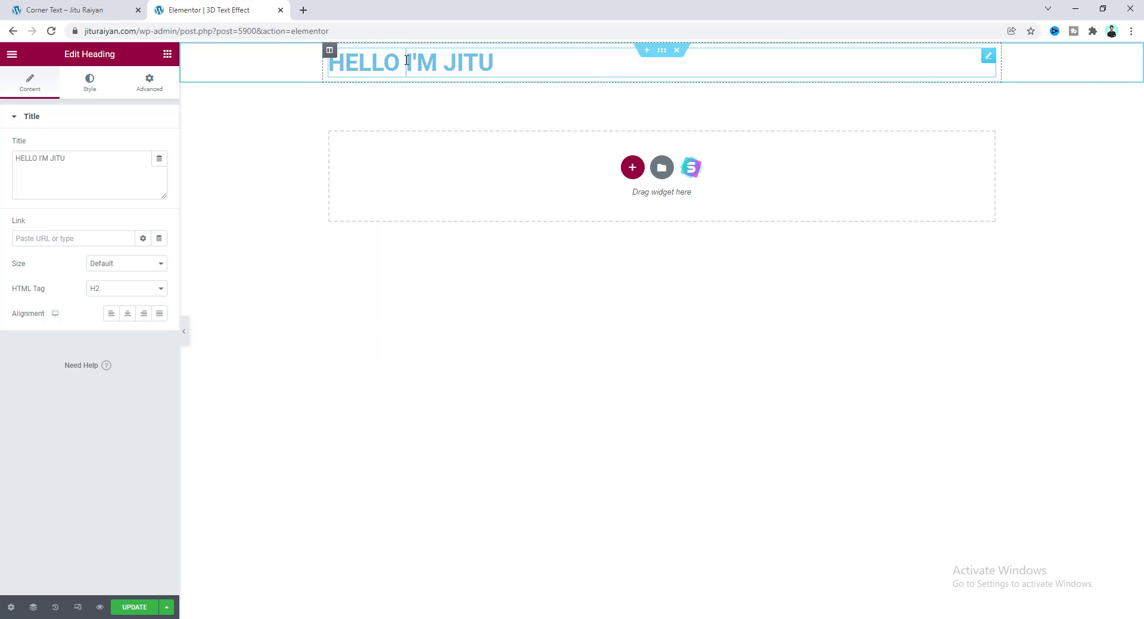
pyautogui.press('Return')
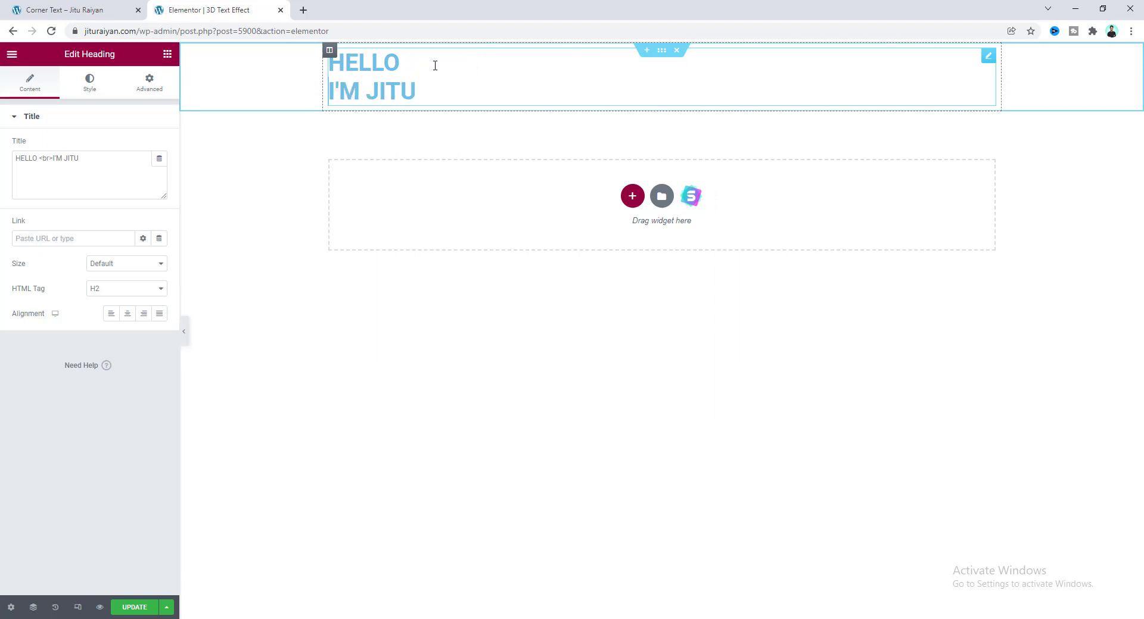
pyautogui.click(128, 316)
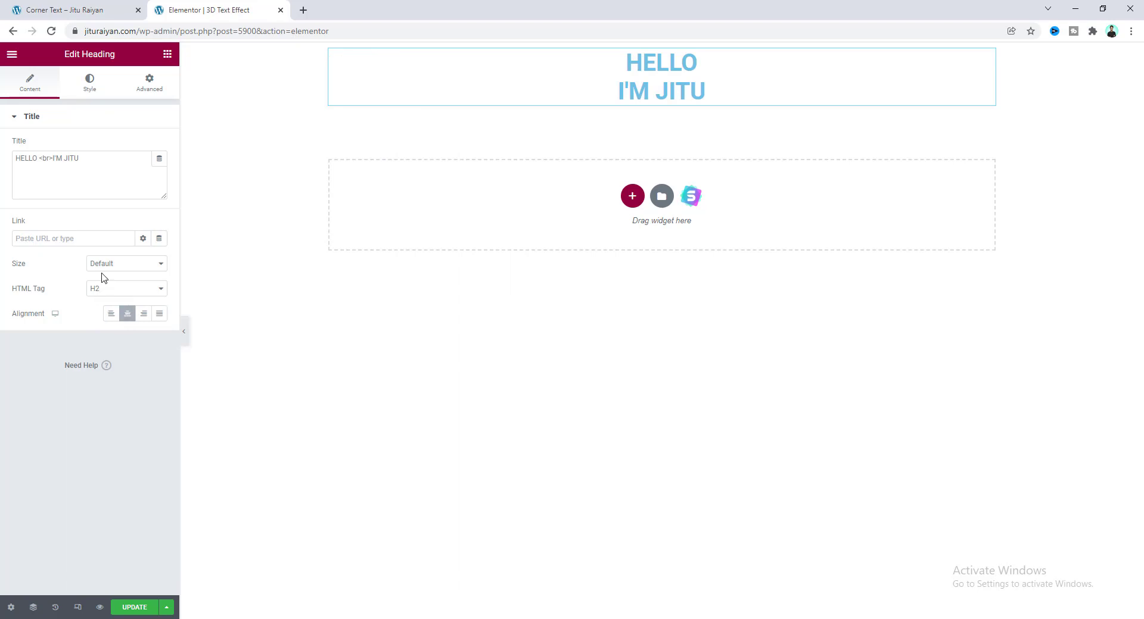
# Step: Set the heading's text color to bright blue #00B3FF
pyautogui.click(89, 86)
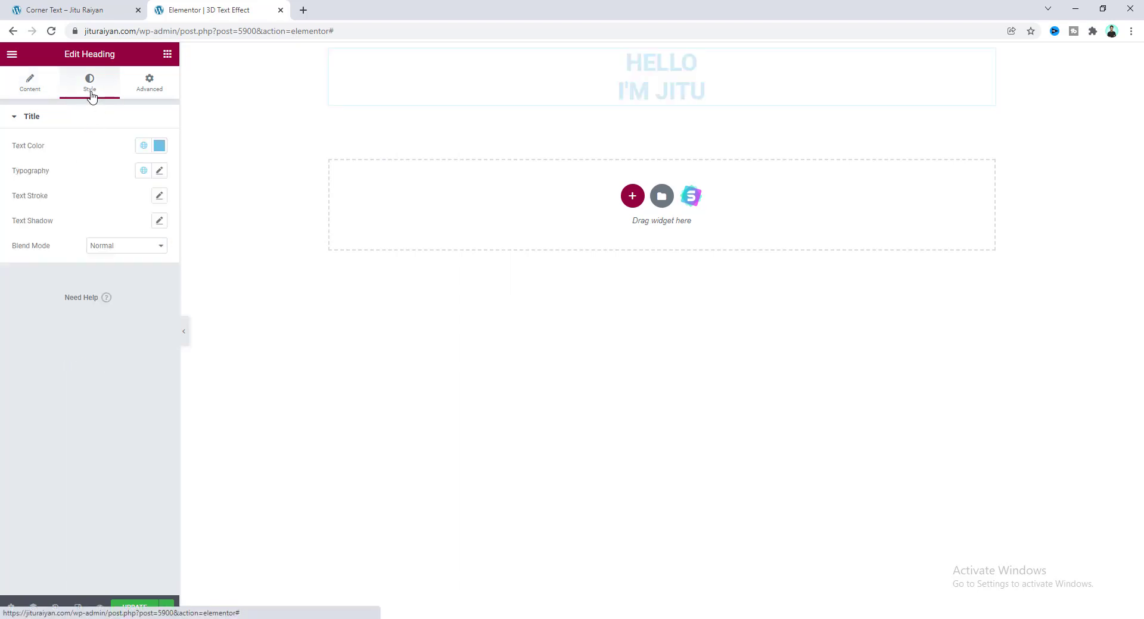
pyautogui.click(160, 148)
pyautogui.click(161, 191)
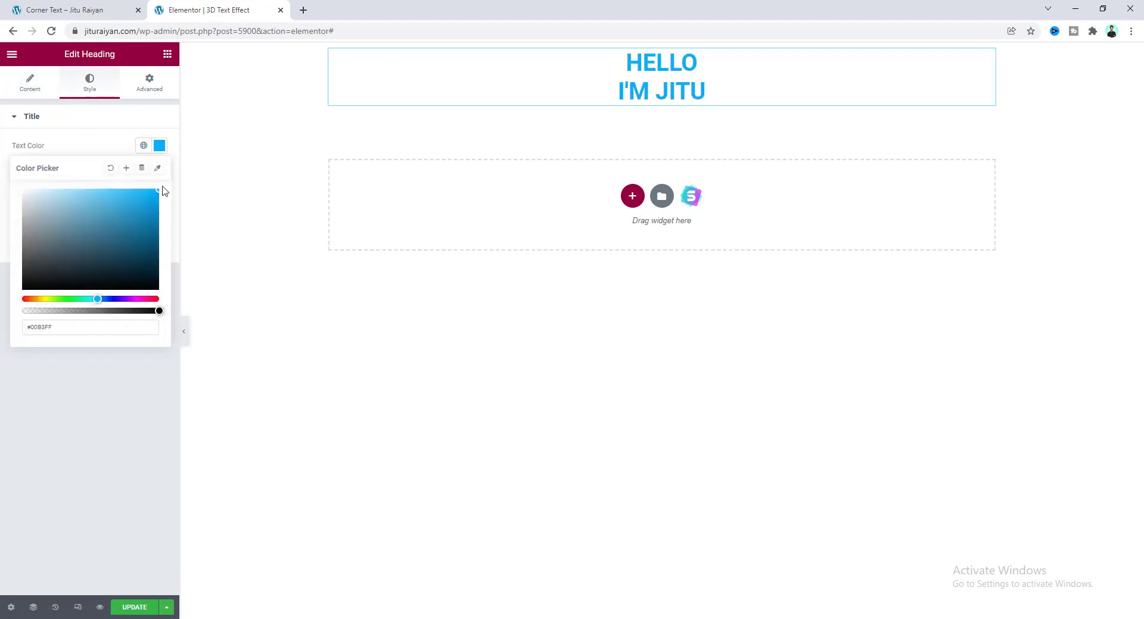
pyautogui.click(113, 150)
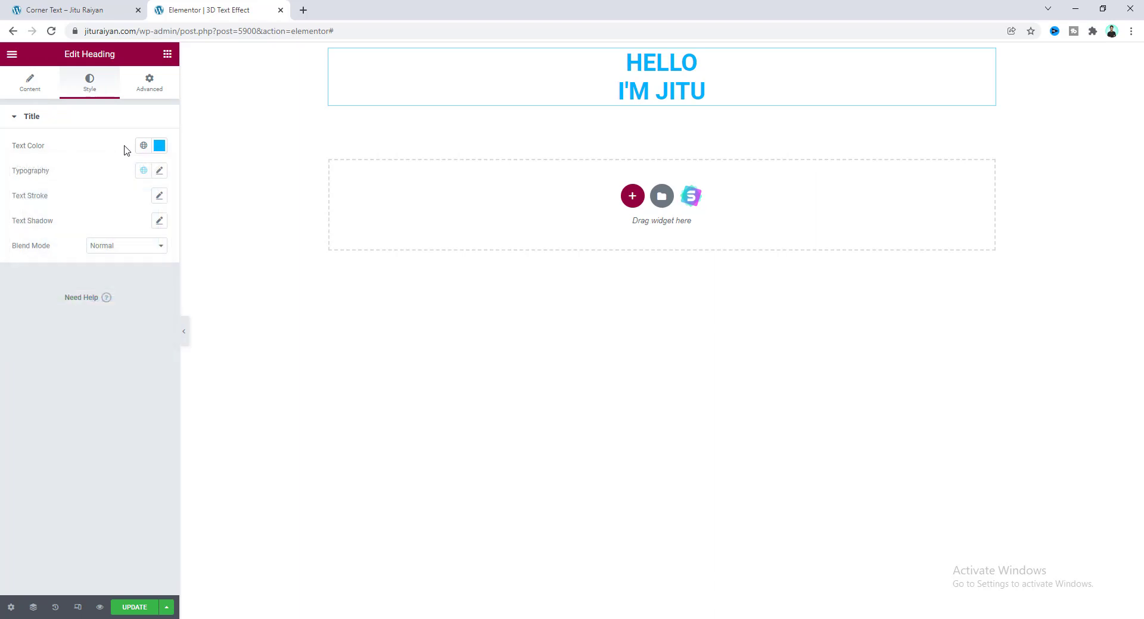
# Step: Set the heading's typography to the League Spartan family at a size of 200 px
pyautogui.click(159, 171)
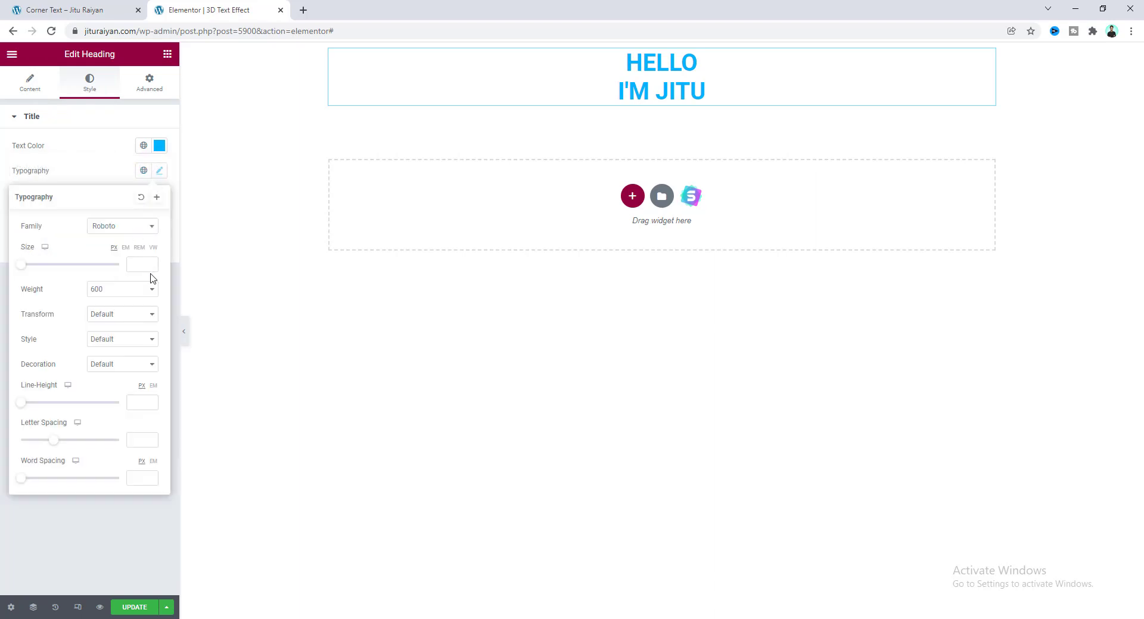
pyautogui.click(149, 227)
pyautogui.click(113, 288)
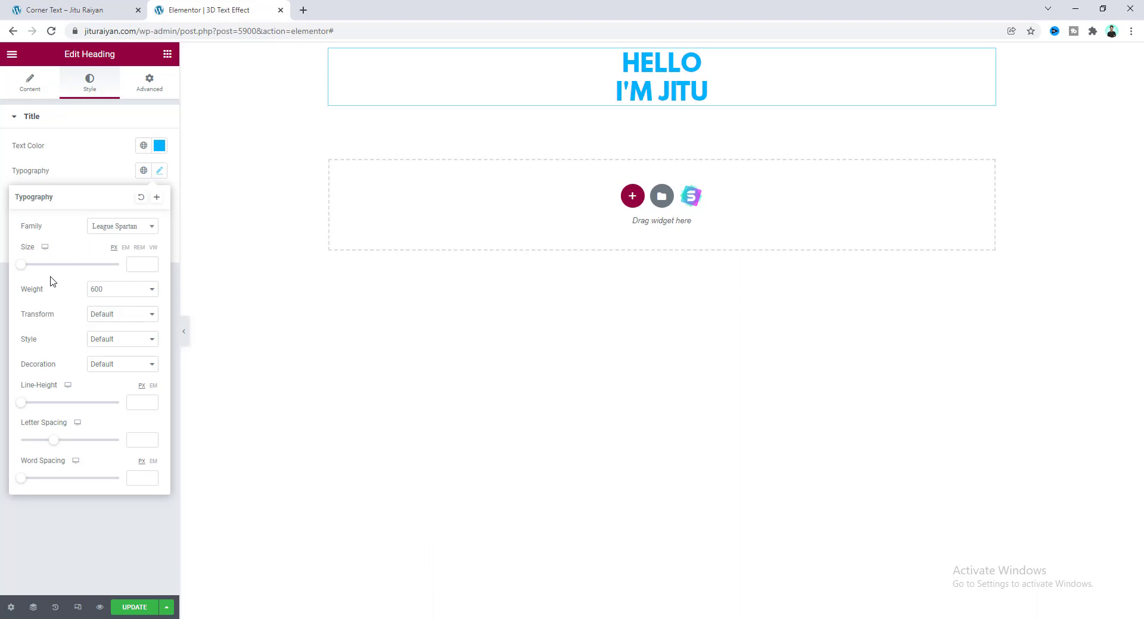
pyautogui.moveTo(23, 262); pyautogui.dragTo(125, 258)
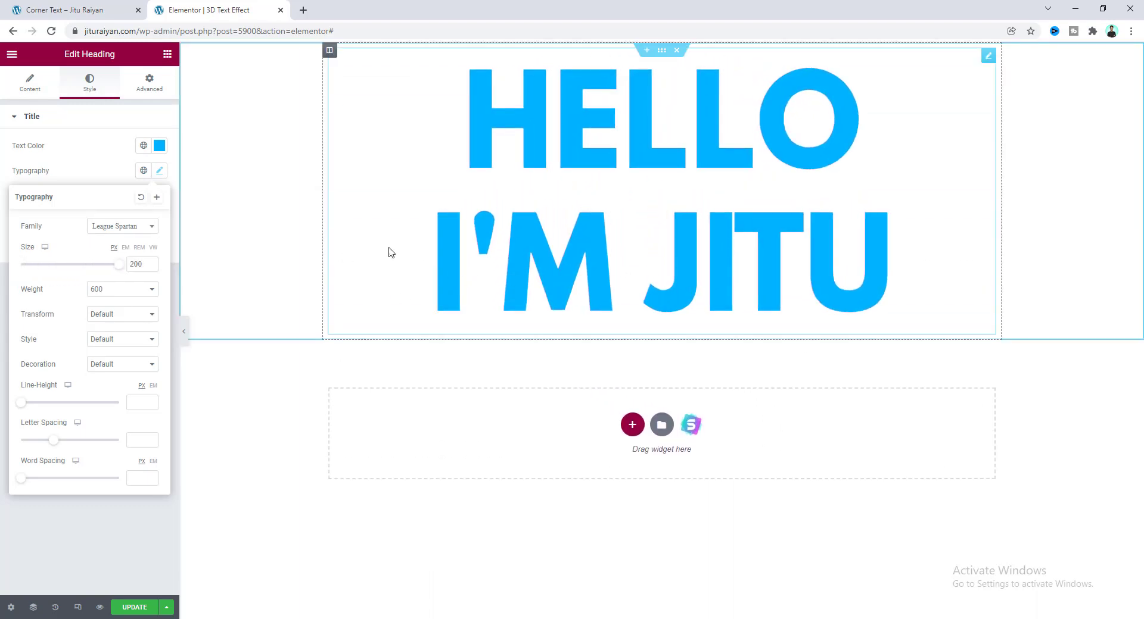
# Step: Set the content width of the section containing the heading to Full Width
pyautogui.click(662, 52)
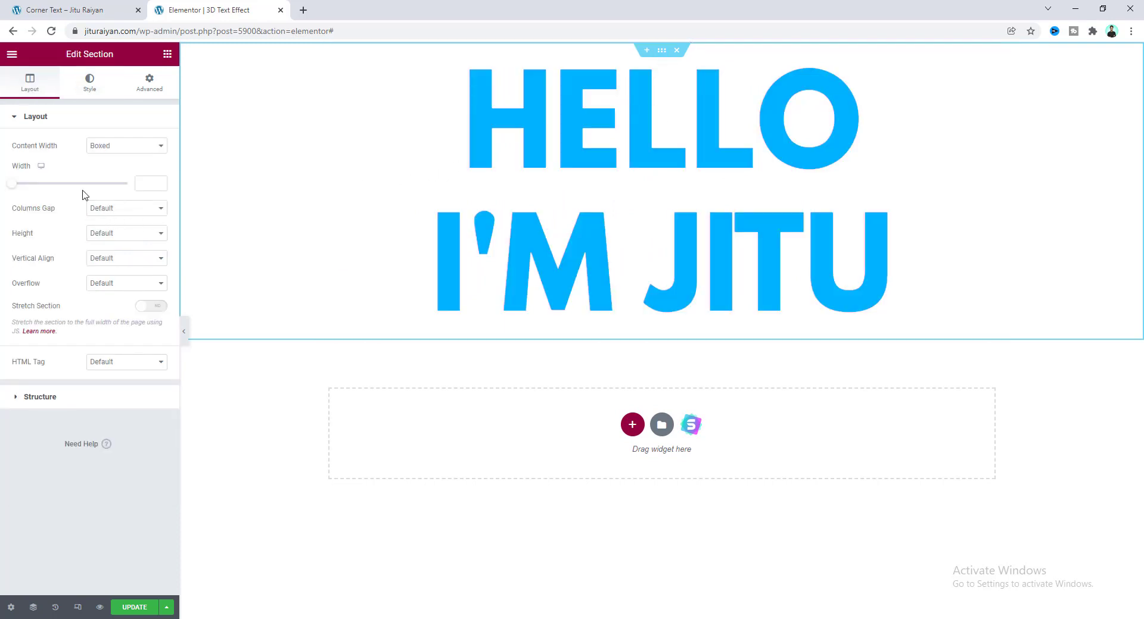
pyautogui.click(106, 147)
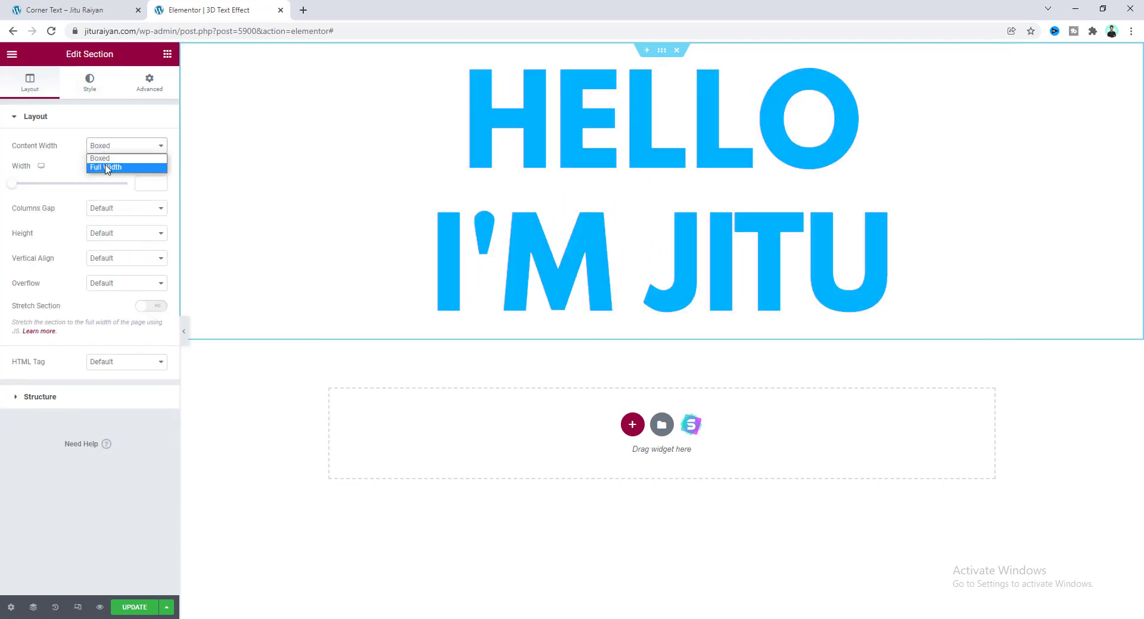
pyautogui.click(107, 168)
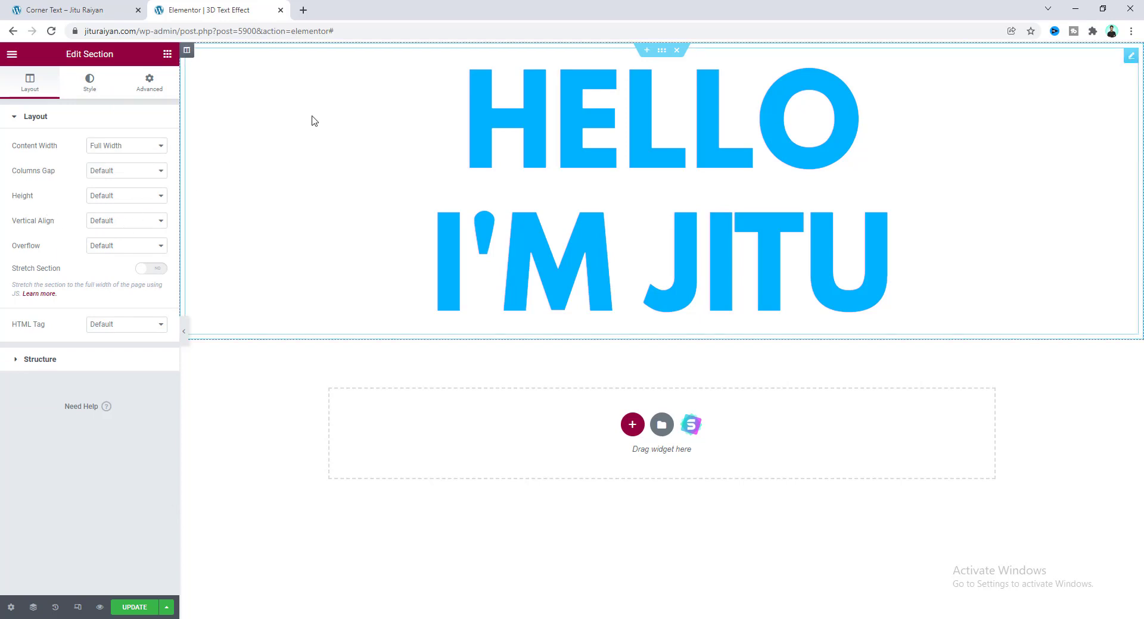
# Step: Set the section's height to Min Height with a minimum height of 100 VH
pyautogui.click(91, 202)
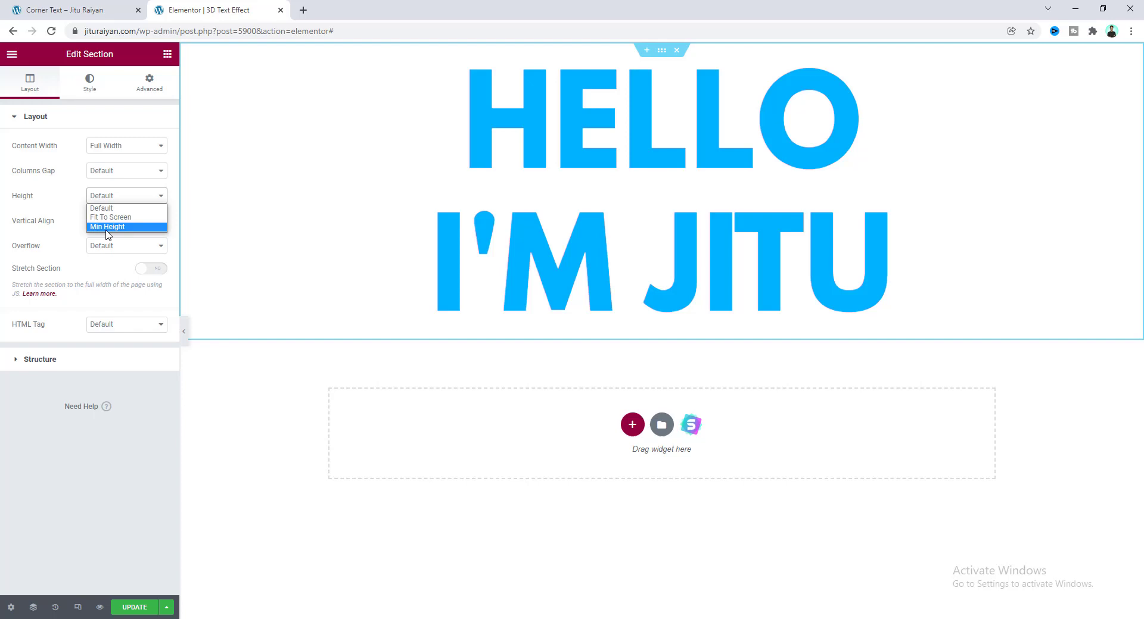
pyautogui.click(108, 227)
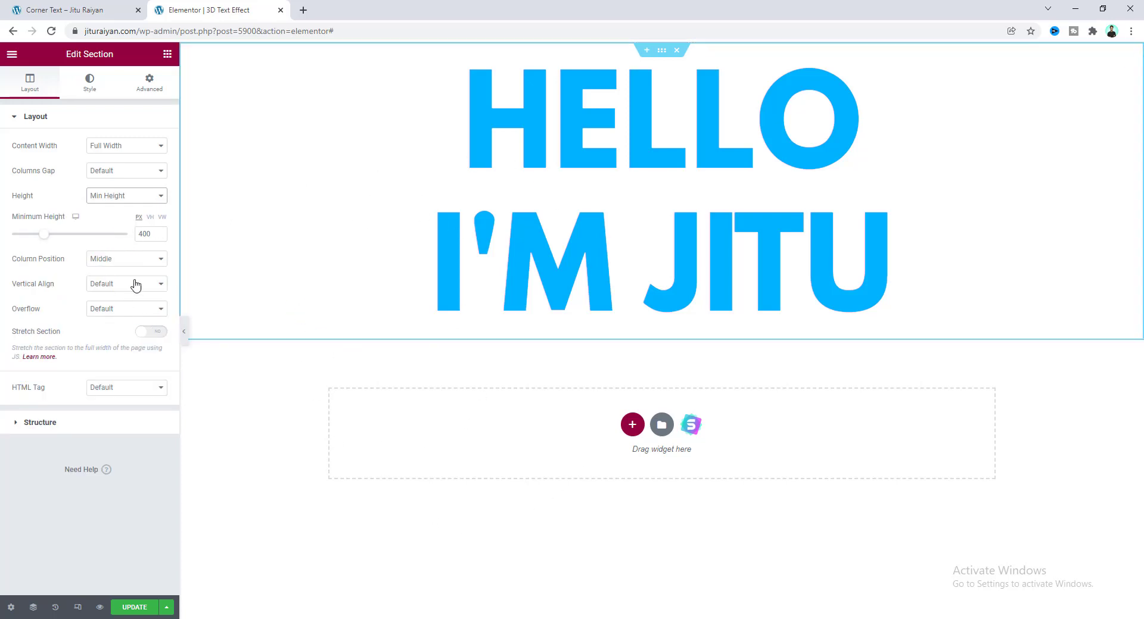
pyautogui.click(149, 217)
pyautogui.click(143, 235)
pyautogui.press('BackSpace')
pyautogui.write('1')
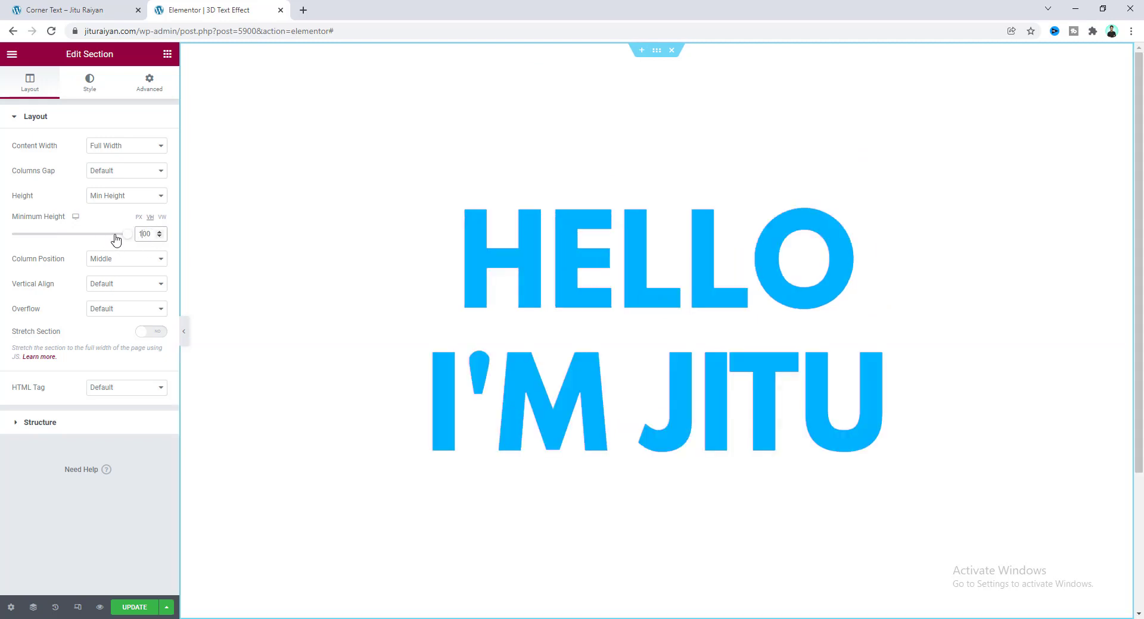
pyautogui.click(108, 246)
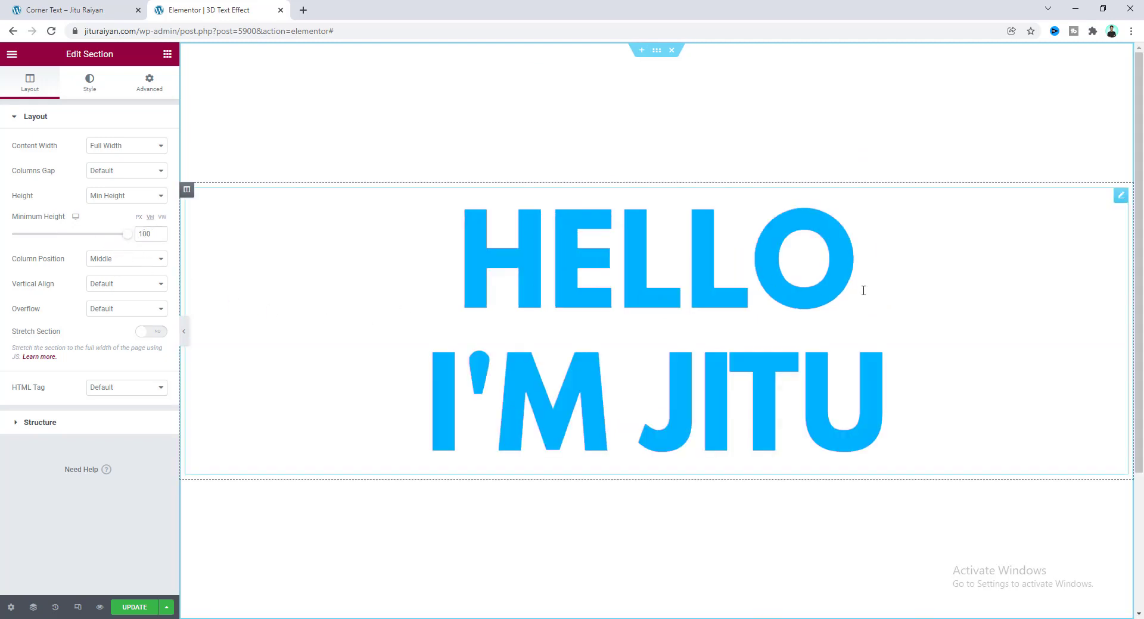
# Step: Wrap the word HELLO in the heading's title with <span> and </span> tags
pyautogui.click(1121, 196)
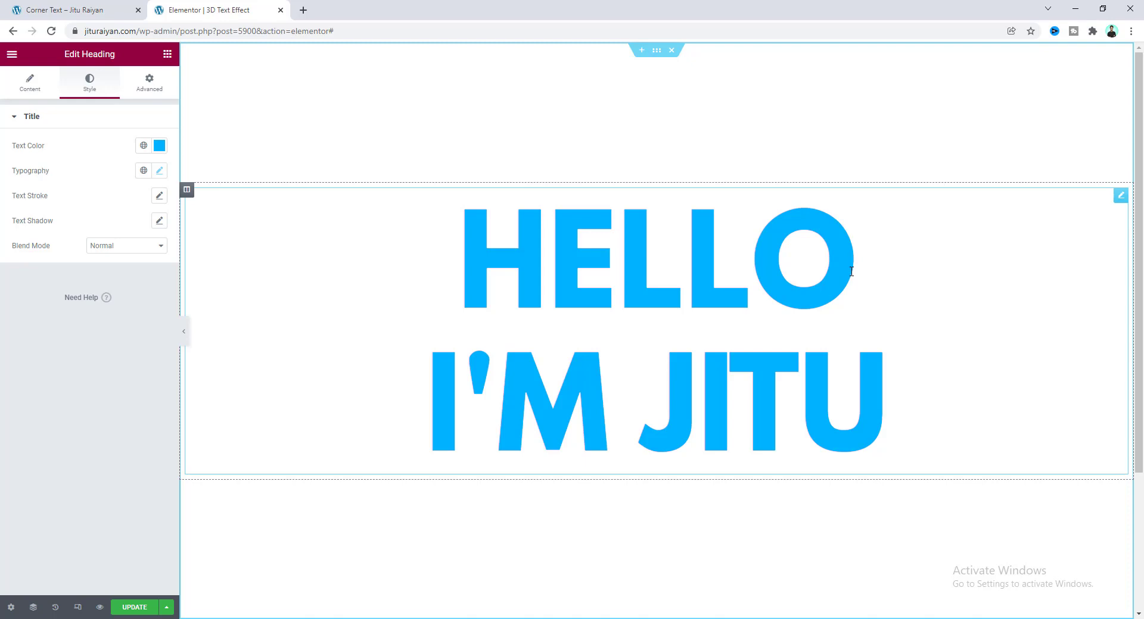
pyautogui.moveTo(851, 271); pyautogui.dragTo(462, 256)
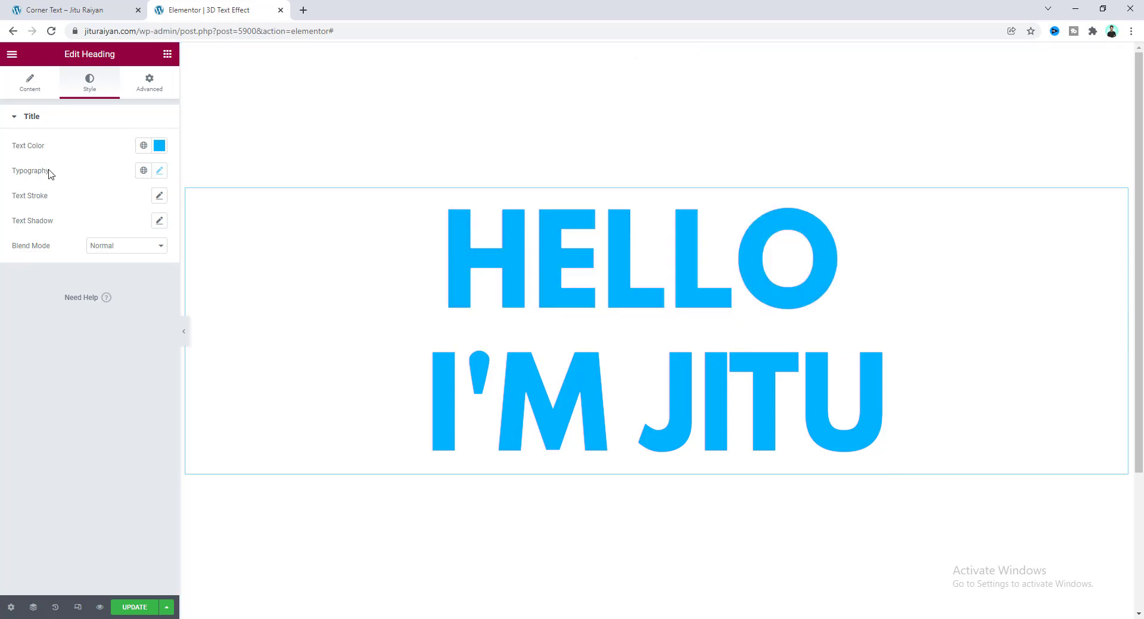
pyautogui.click(30, 85)
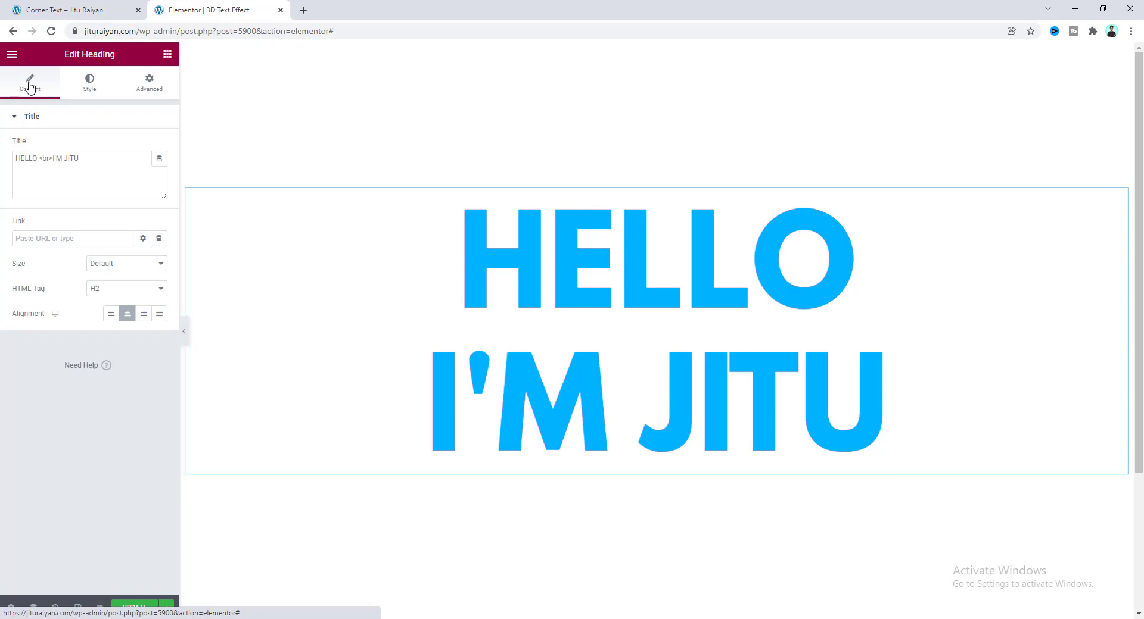
pyautogui.doubleClick(37, 159)
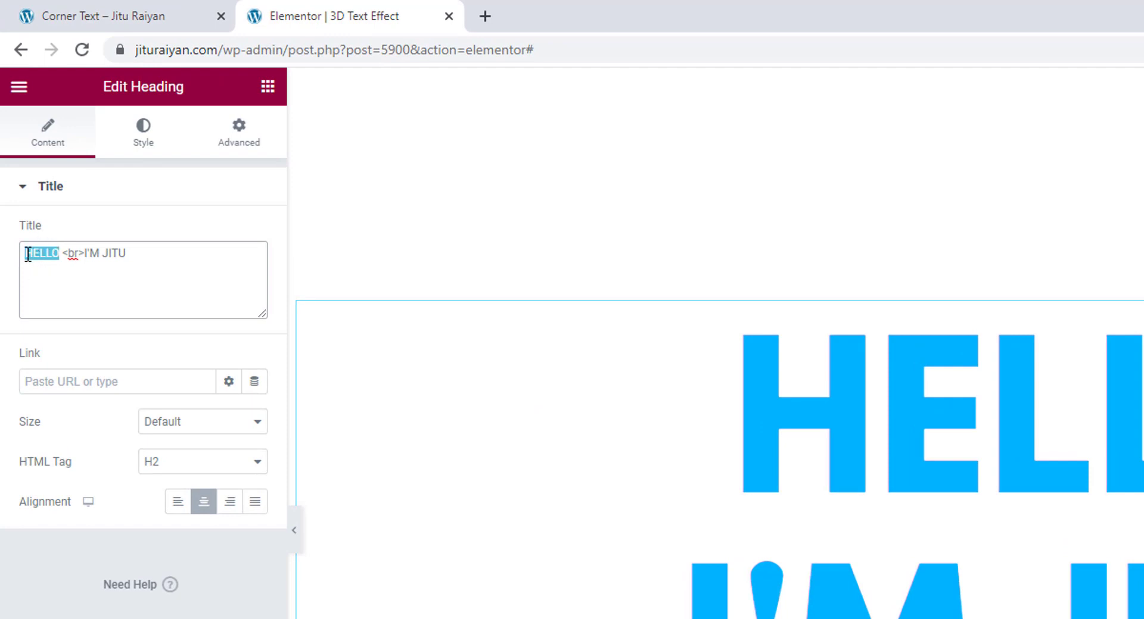
pyautogui.click(25, 253)
pyautogui.write('<span>HELLO')
pyautogui.write('</span>')
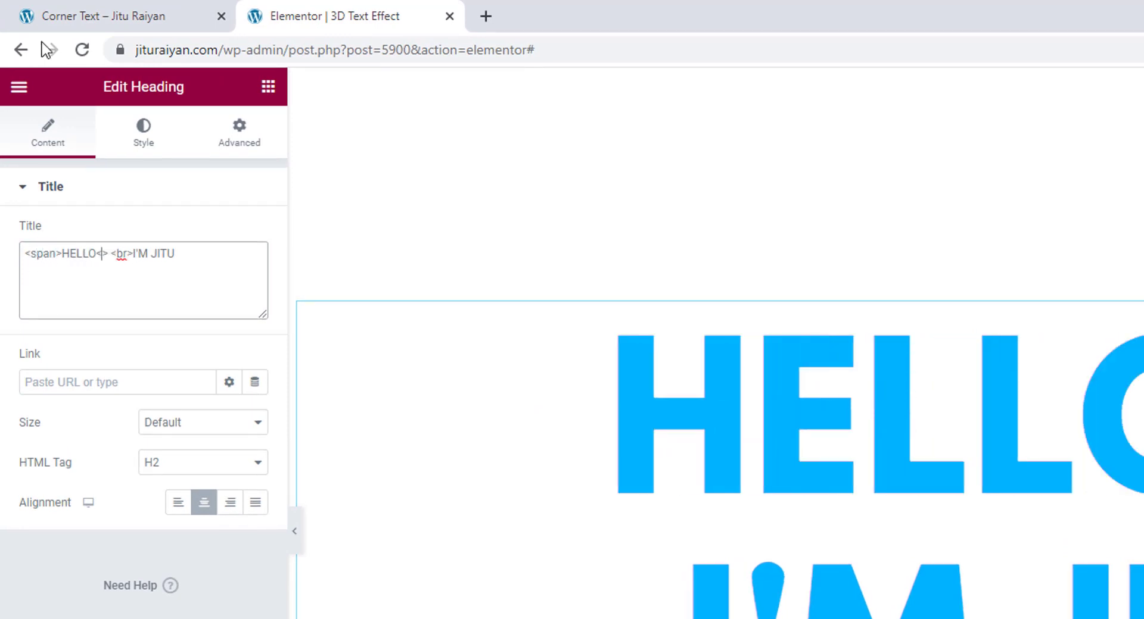
# Step: Add a style="color:" attribute without a value to the opening span tag around HELLO
pyautogui.click(54, 253)
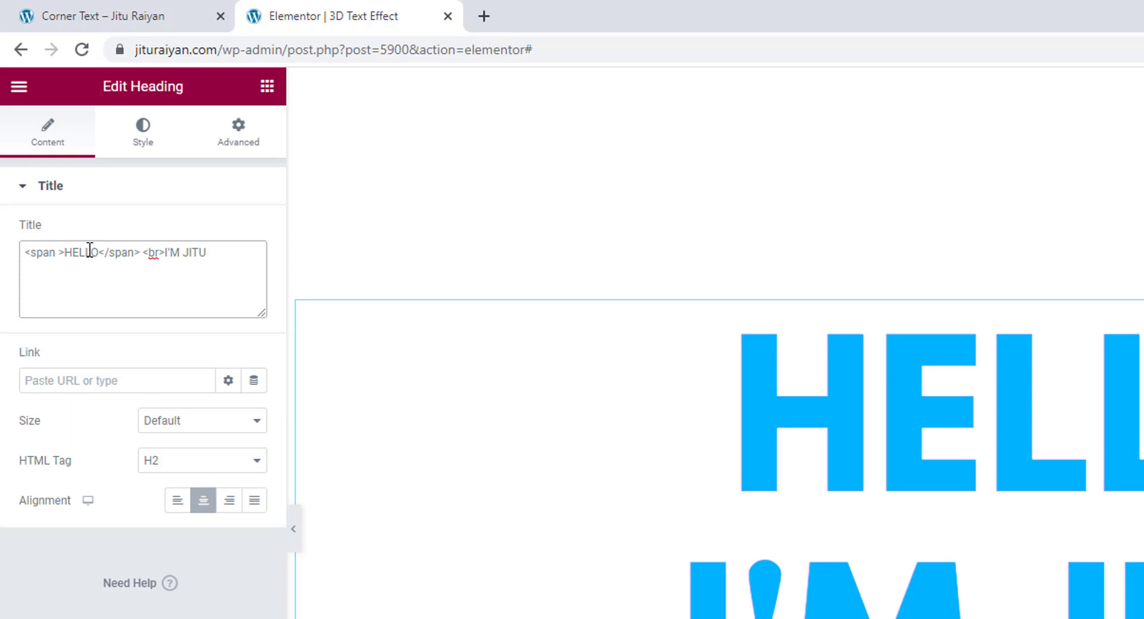
pyautogui.write('style=""')
pyautogui.press('Left')
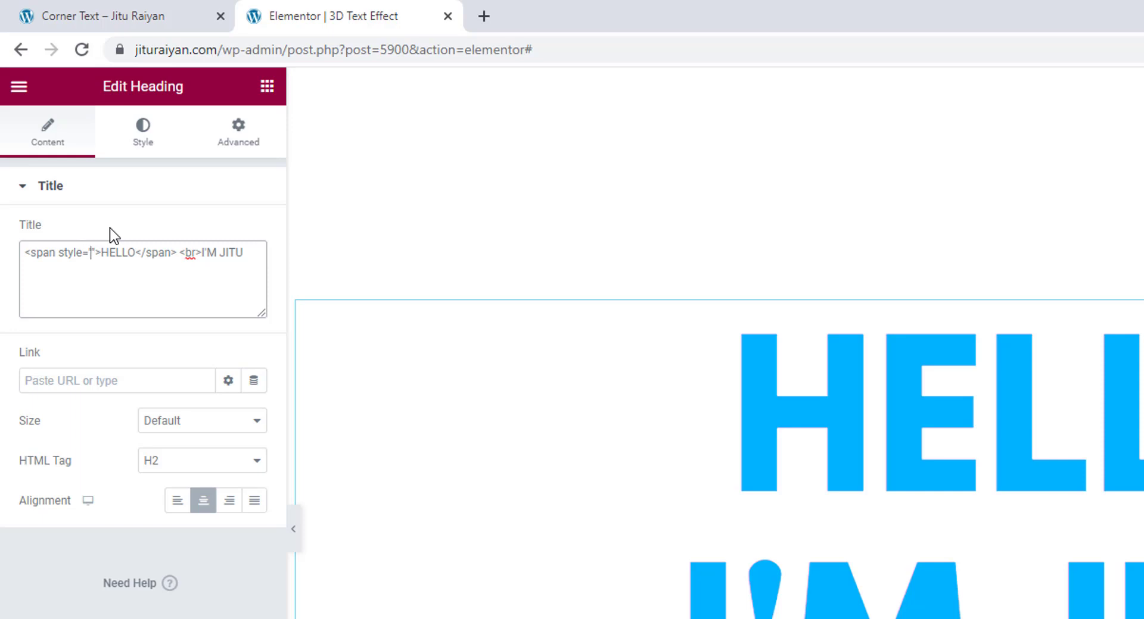
pyautogui.write('color:')
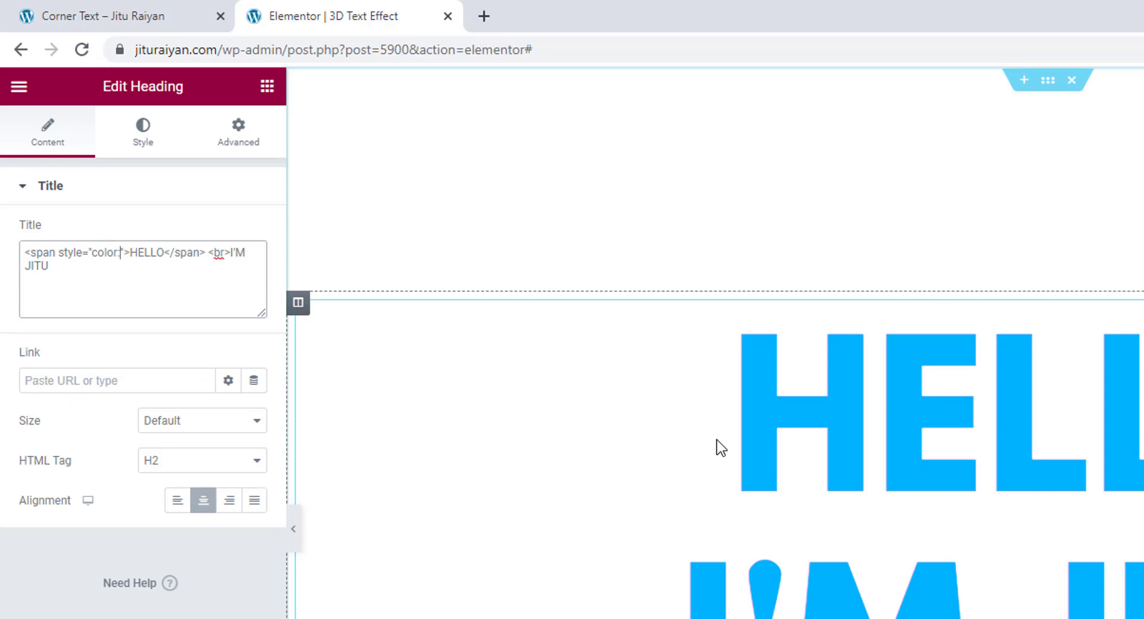
# Step: Pick pure red #FF0000 in the heading's text color picker to copy its hex code, keeping blue as the heading's color
pyautogui.click(143, 143)
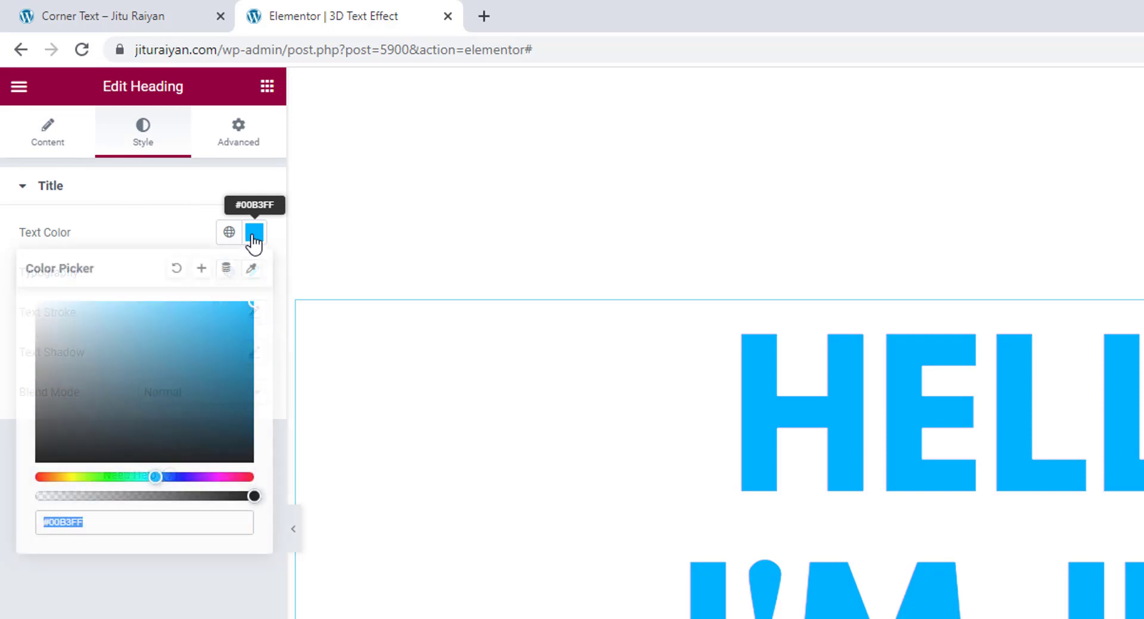
pyautogui.click(252, 235)
pyautogui.moveTo(51, 477); pyautogui.dragTo(13, 488)
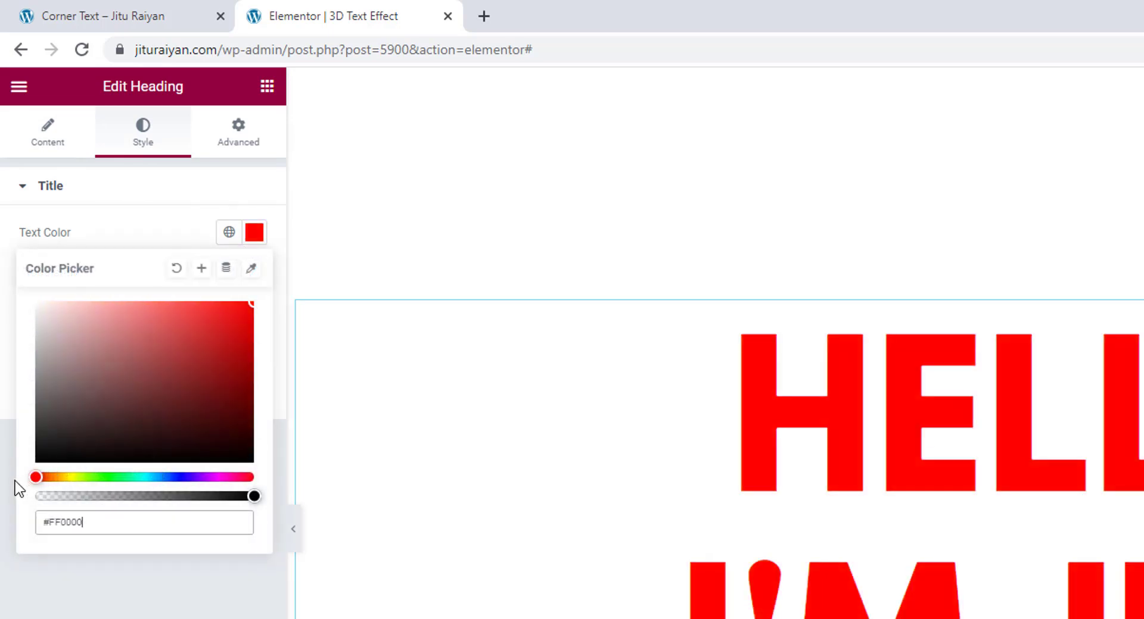
pyautogui.click(229, 315)
pyautogui.moveTo(242, 305); pyautogui.dragTo(256, 299)
pyautogui.moveTo(83, 523); pyautogui.dragTo(27, 523)
pyautogui.hotkey('ctrl', 'c')
pyautogui.click(787, 441)
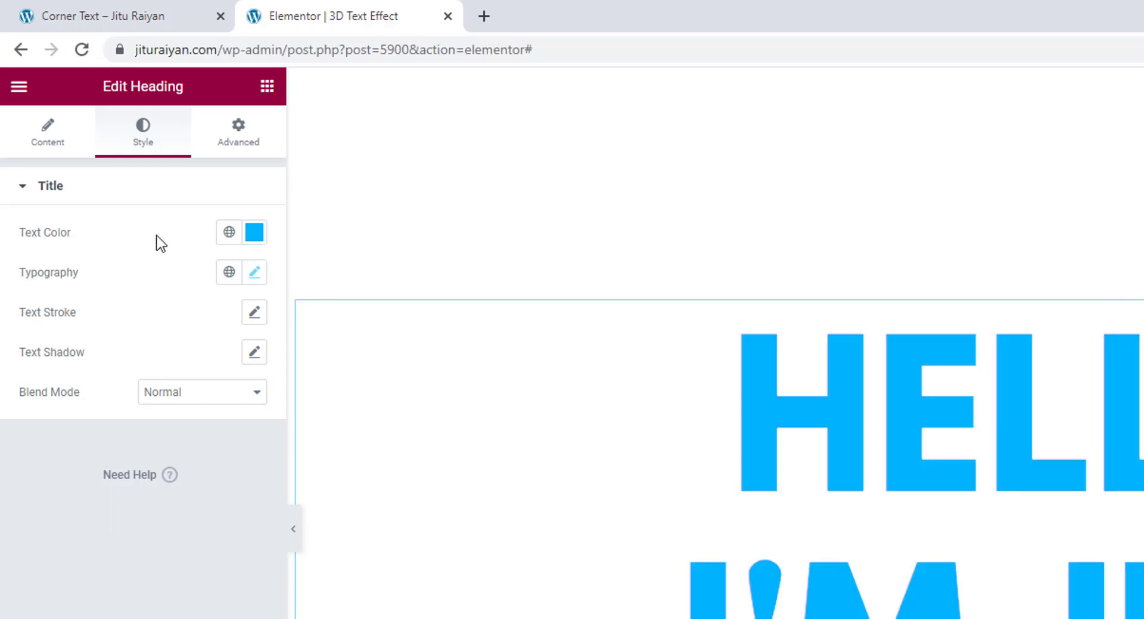
# Step: Paste the color value #FF0000 into the style attribute of the HELLO span in the heading's title
pyautogui.click(50, 144)
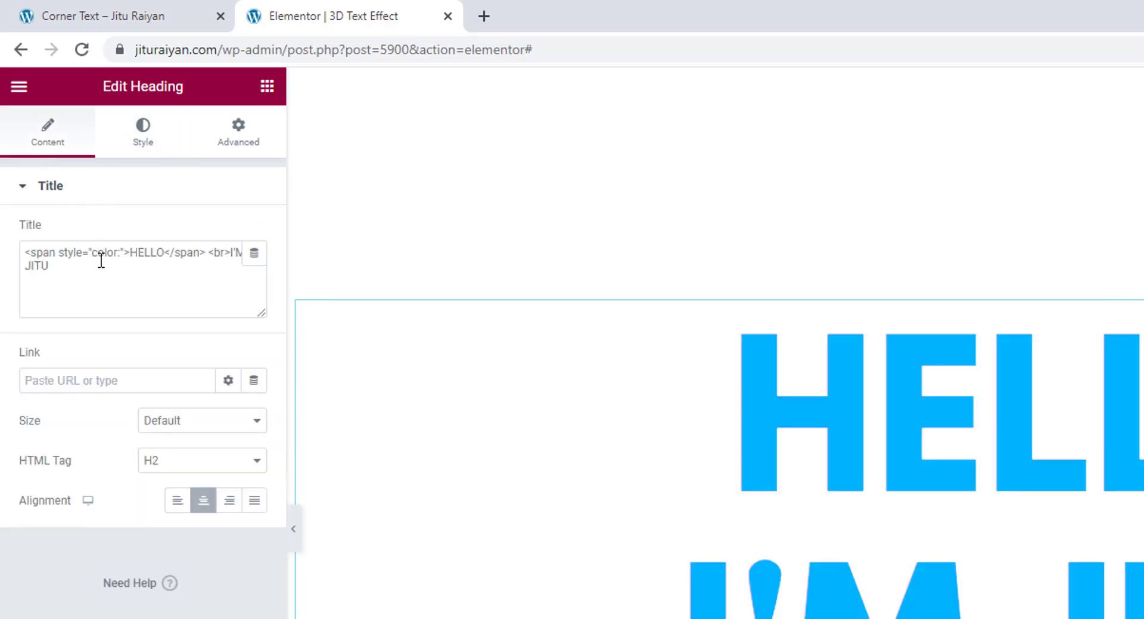
pyautogui.click(120, 255)
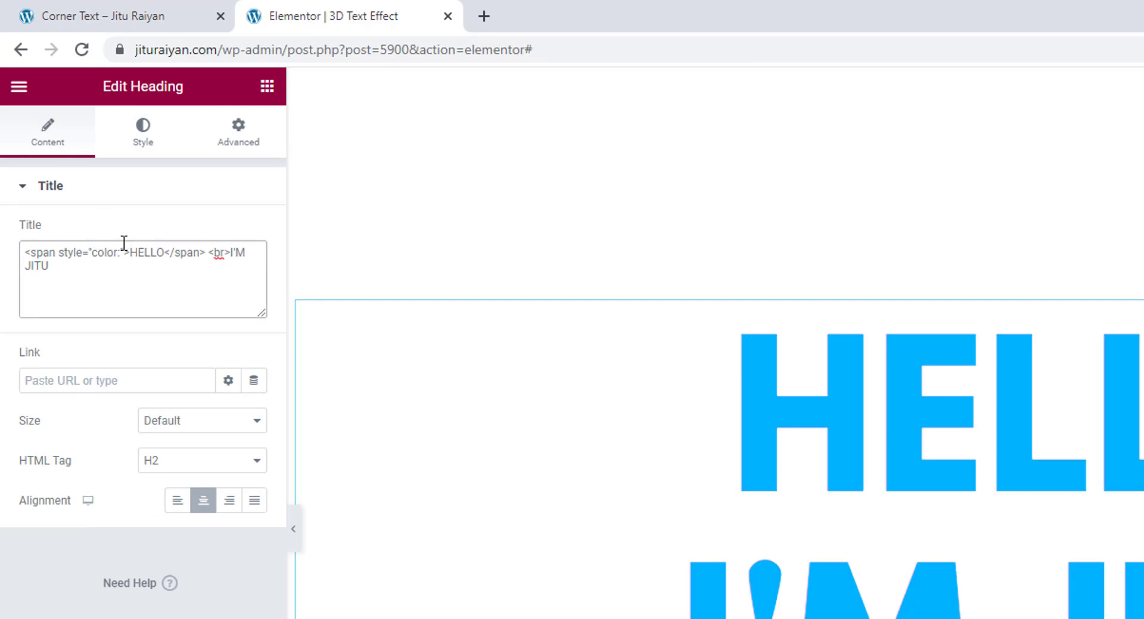
pyautogui.hotkey('ctrl', 'v')
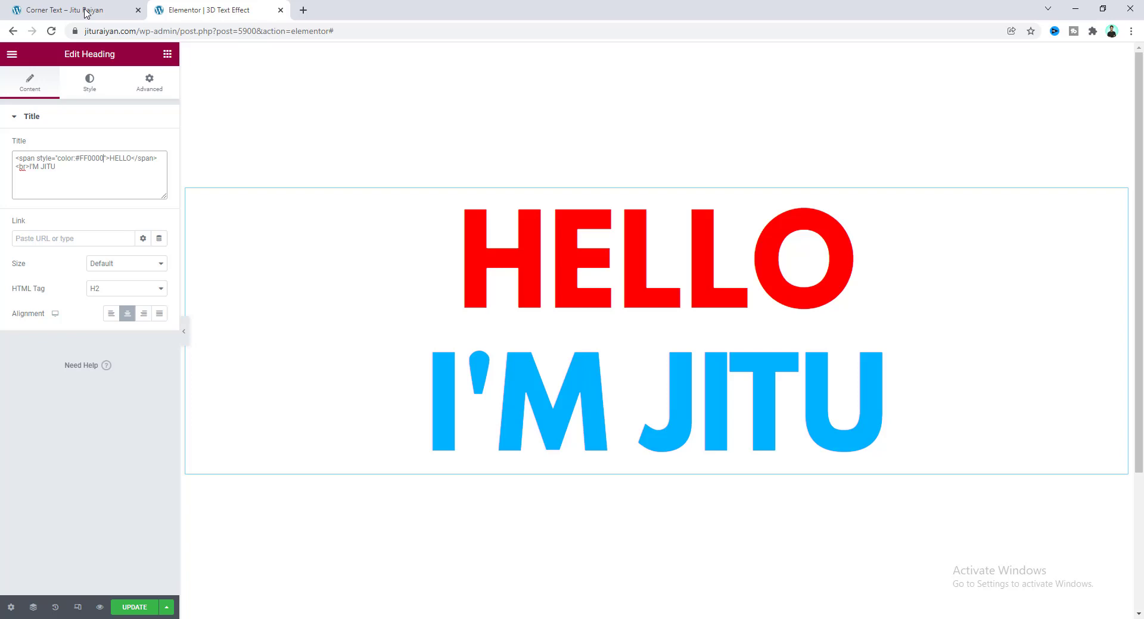
# Step: Switch to the published Corner Text page to examine the finished 3D corner text design
pyautogui.click(66, 3)
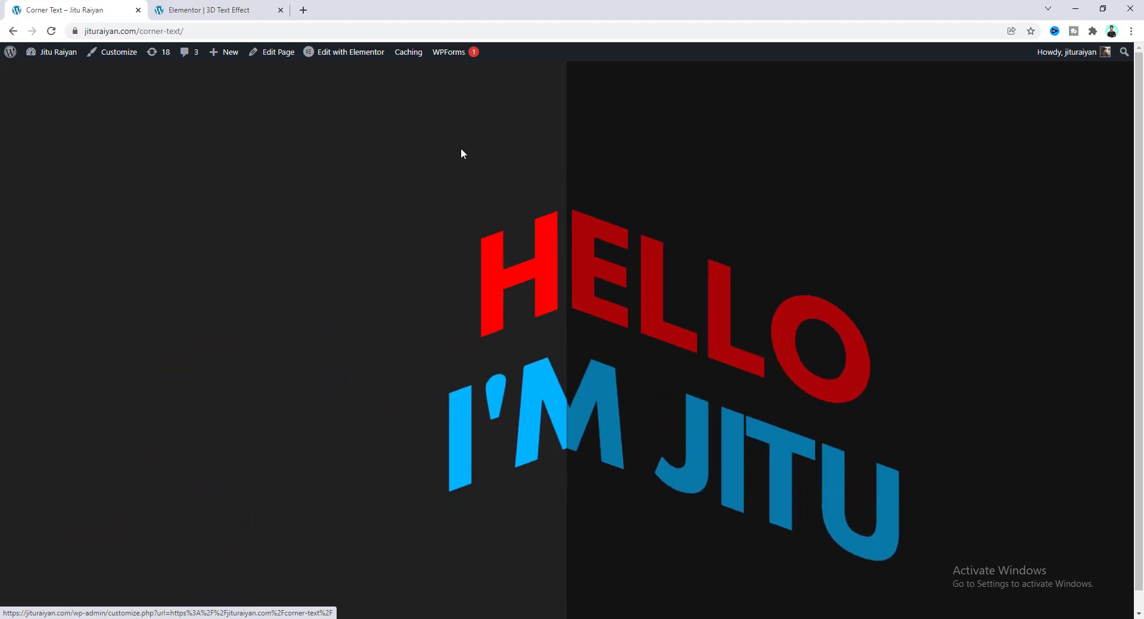
# Step: Return to the Elementor editor and give the section a classic background in dark gray #232323
pyautogui.click(208, 7)
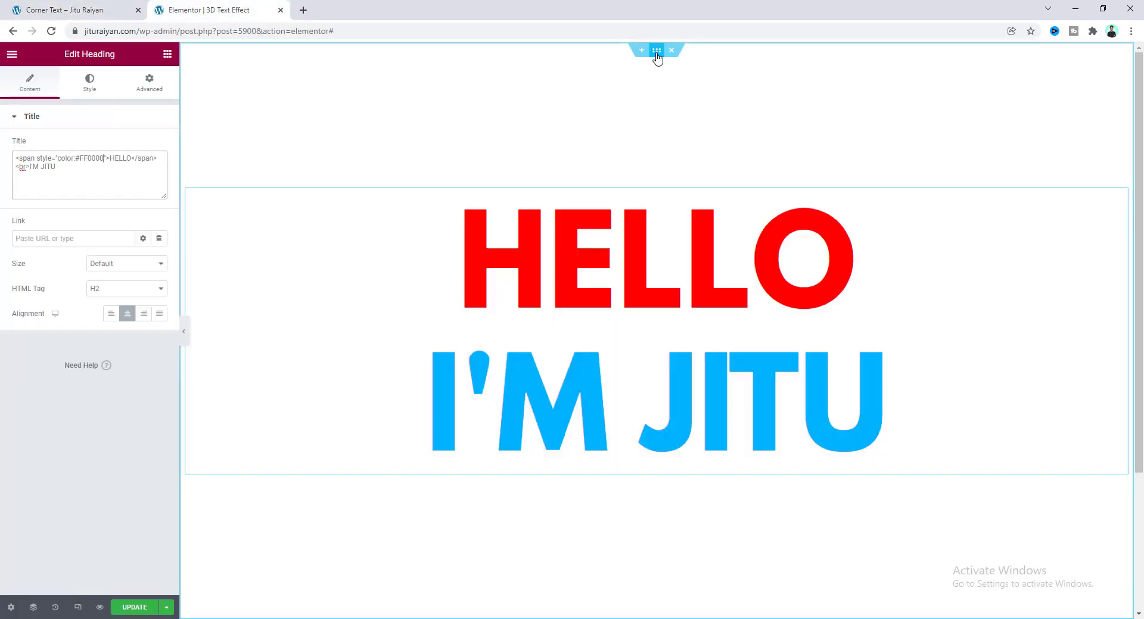
pyautogui.click(657, 50)
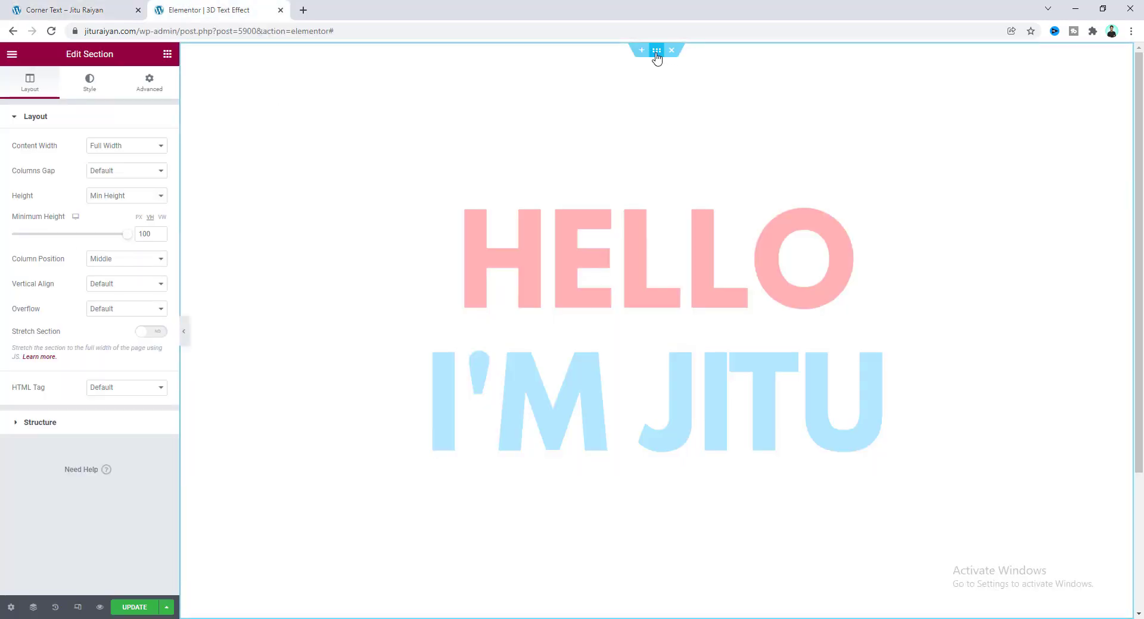
pyautogui.click(89, 82)
pyautogui.click(111, 170)
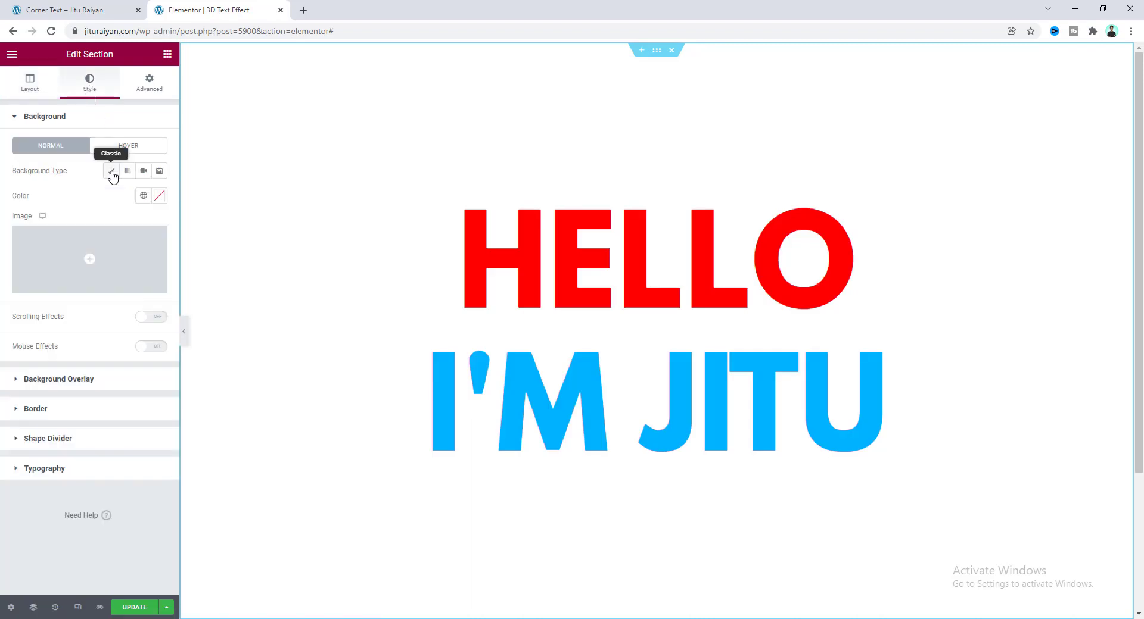
pyautogui.click(159, 195)
pyautogui.moveTo(55, 273); pyautogui.dragTo(9, 321)
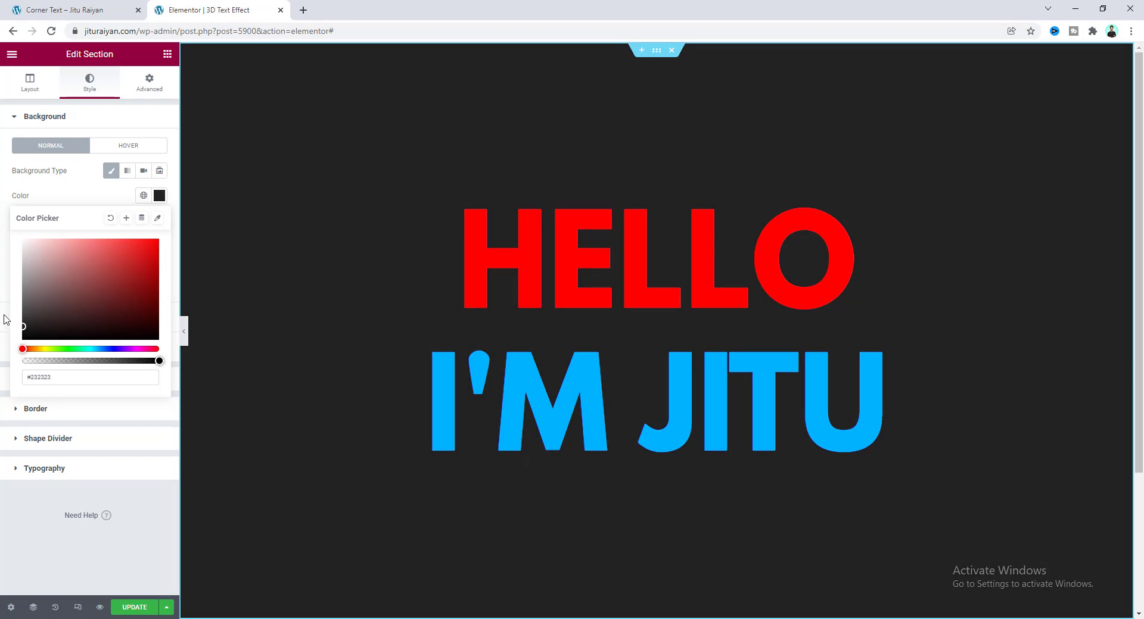
pyautogui.click(5, 320)
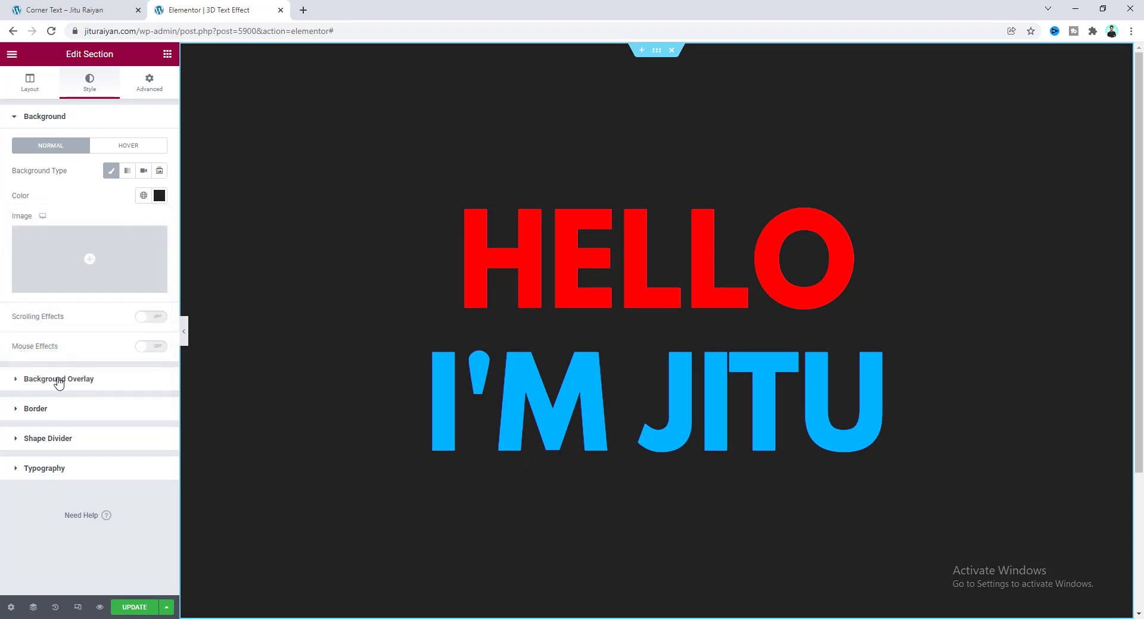
# Step: Add a gradient background overlay to the section with both color locations set to 50
pyautogui.click(58, 380)
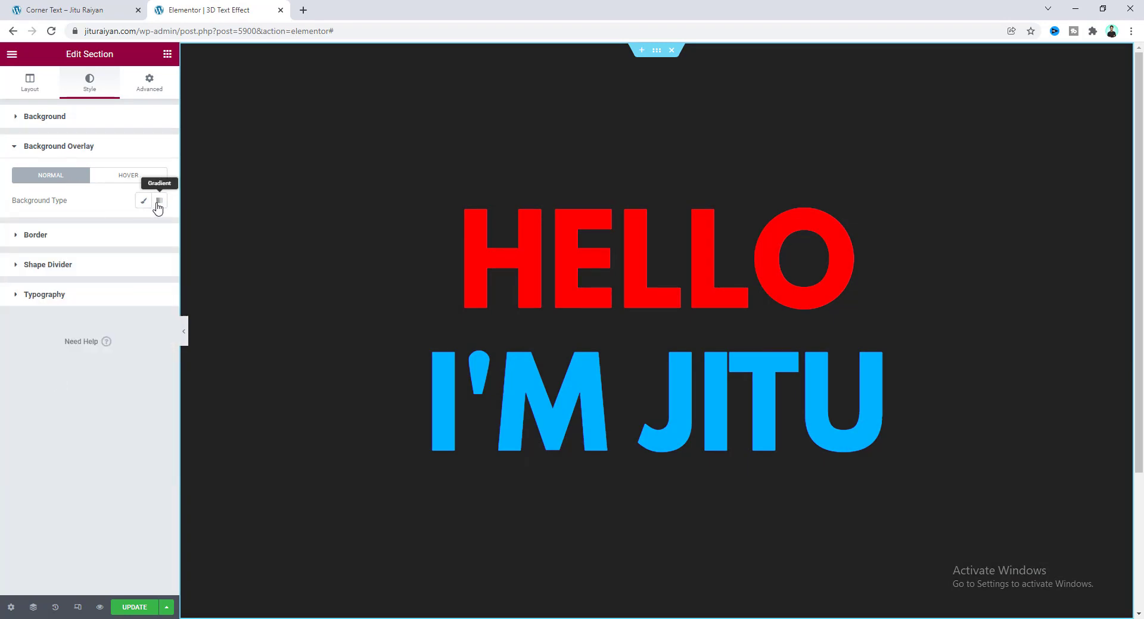
pyautogui.click(160, 202)
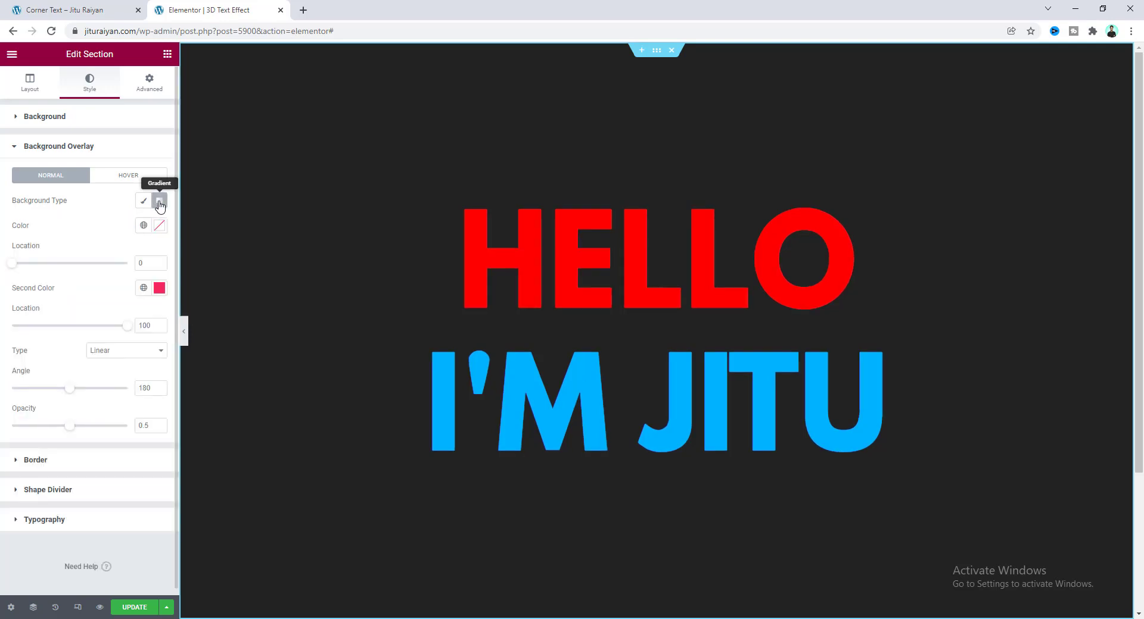
pyautogui.click(140, 262)
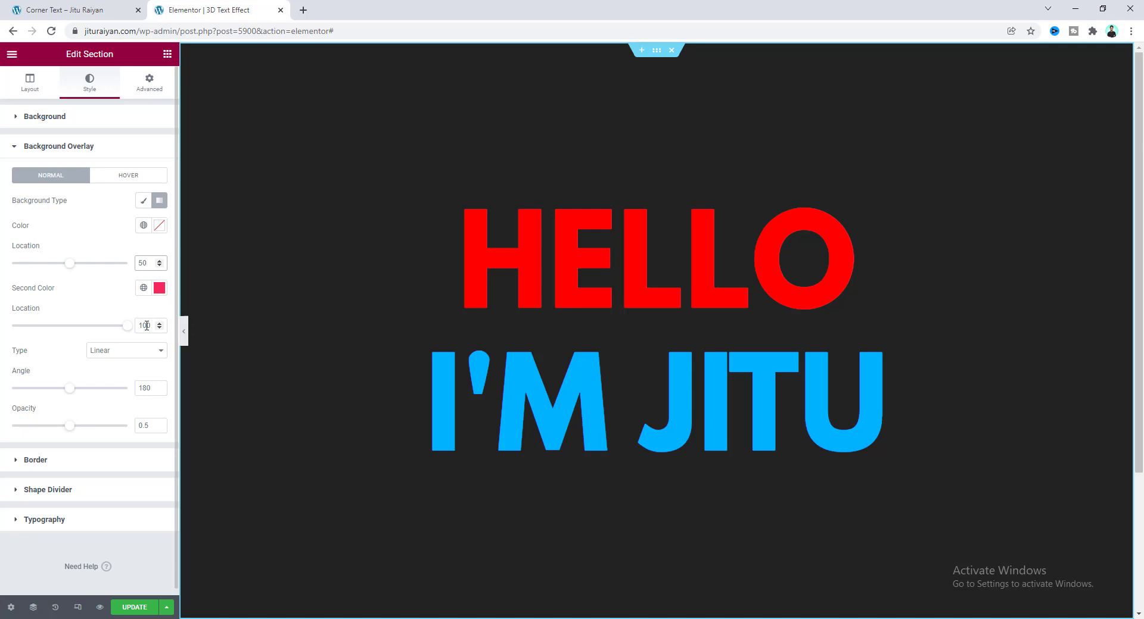
pyautogui.moveTo(146, 326); pyautogui.dragTo(131, 330)
# Step: Make the overlay's first gradient color fully transparent and raise the overlay opacity to 1
pyautogui.click(161, 232)
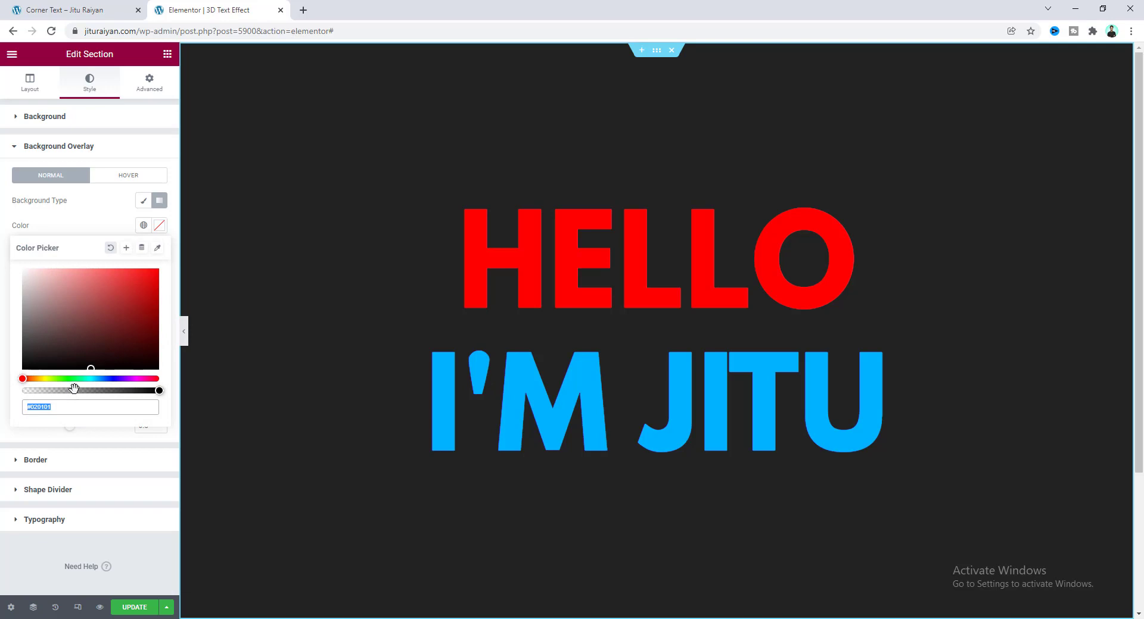
pyautogui.moveTo(75, 389); pyautogui.dragTo(23, 391)
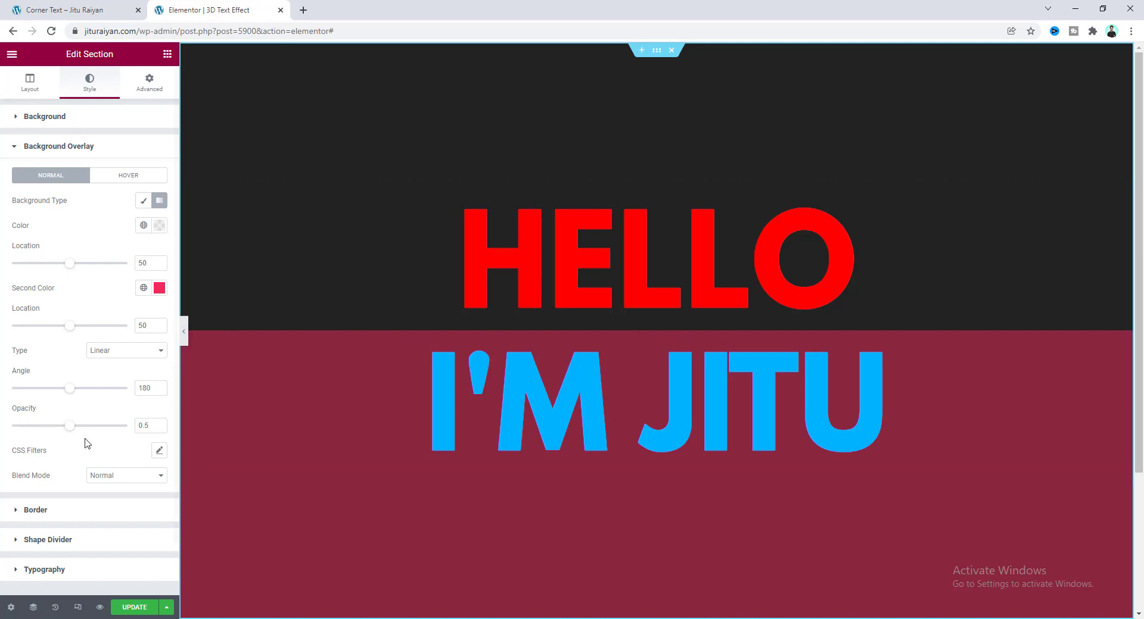
pyautogui.moveTo(71, 429); pyautogui.dragTo(130, 429)
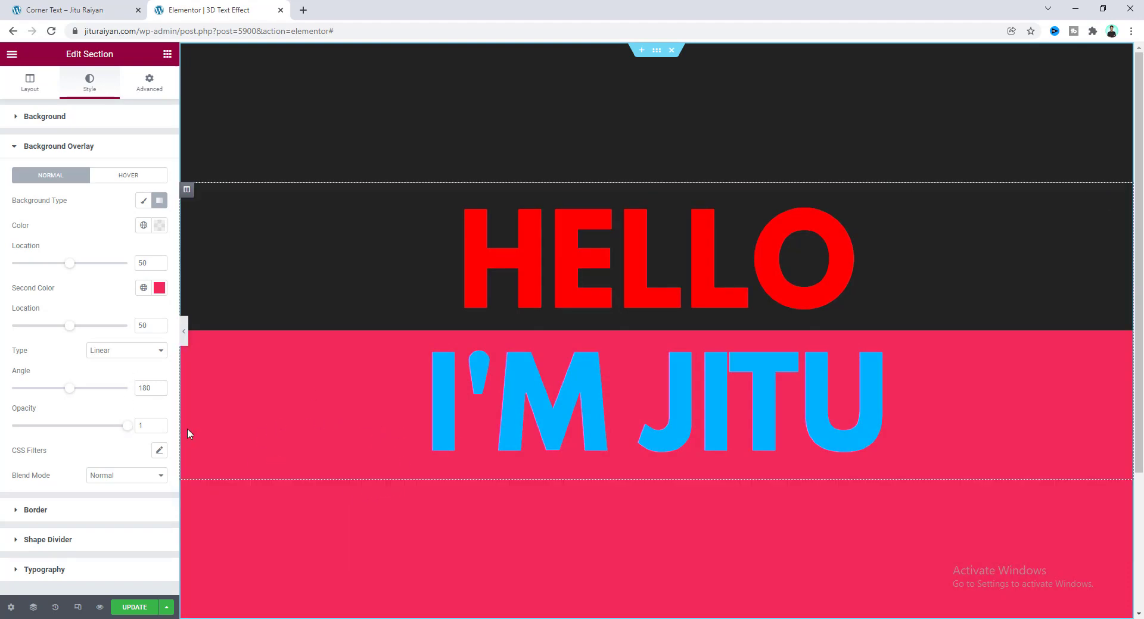
# Step: Copy the hex code #232323 of the section's background color
pyautogui.click(71, 117)
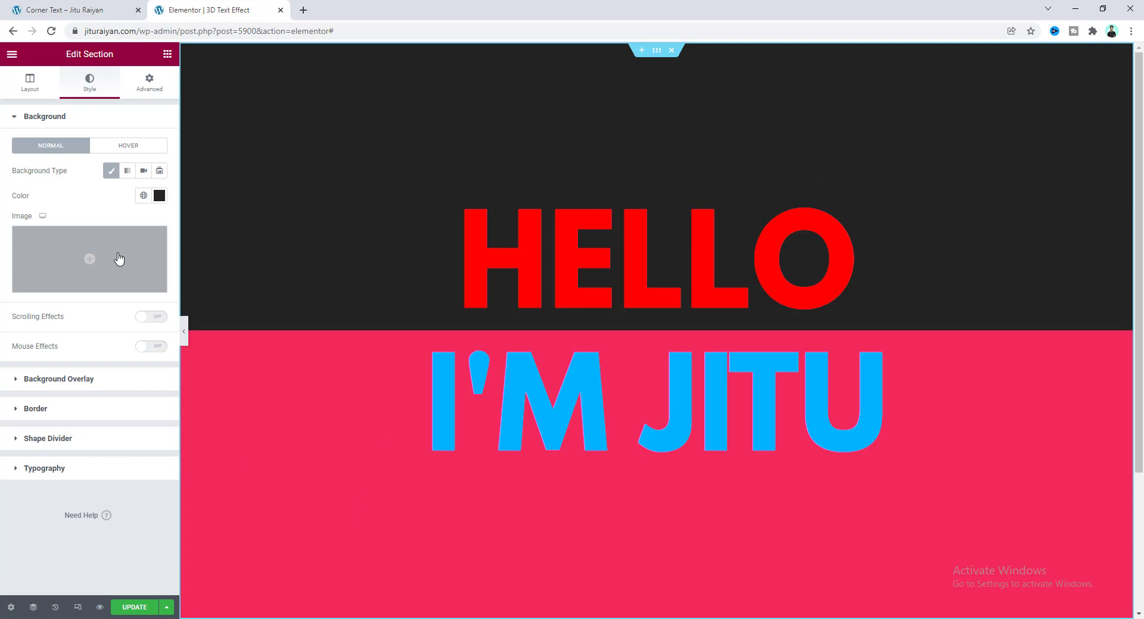
pyautogui.click(159, 196)
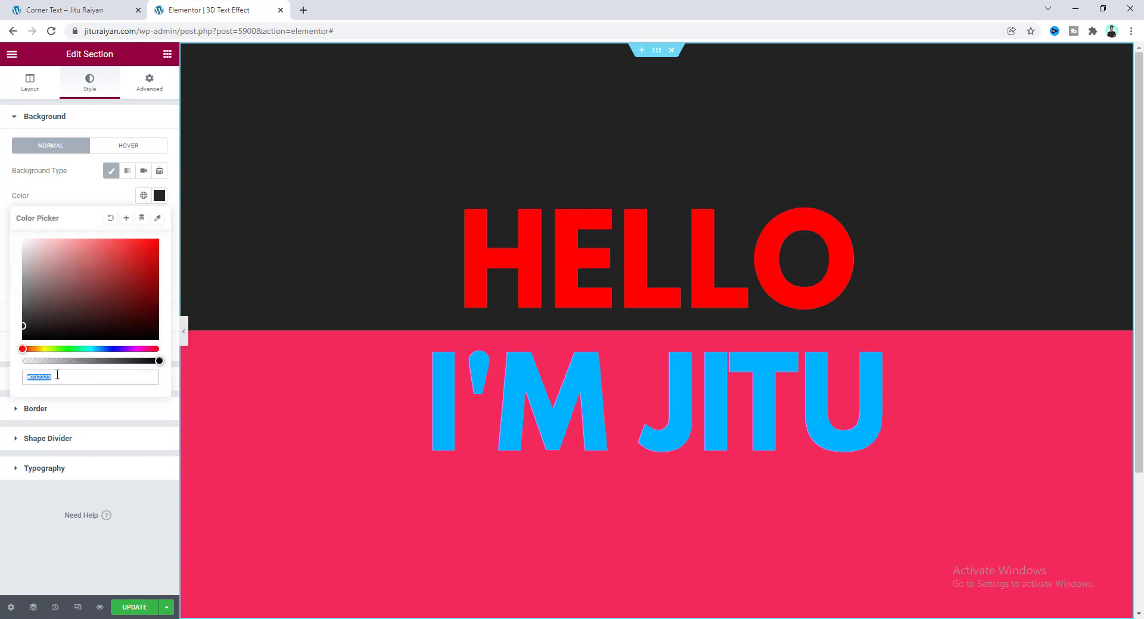
pyautogui.click(84, 192)
# Step: Paste #232323 as the overlay's second gradient color, darken it to near black, and set the gradient angle to 90
pyautogui.click(113, 381)
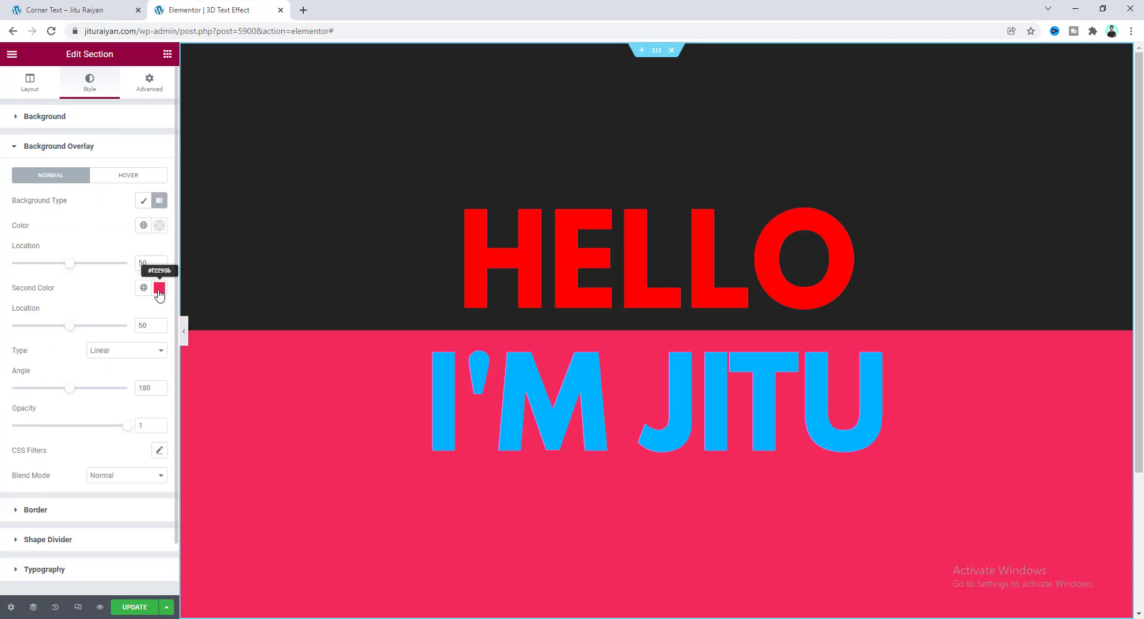
pyautogui.click(159, 288)
pyautogui.click(22, 420)
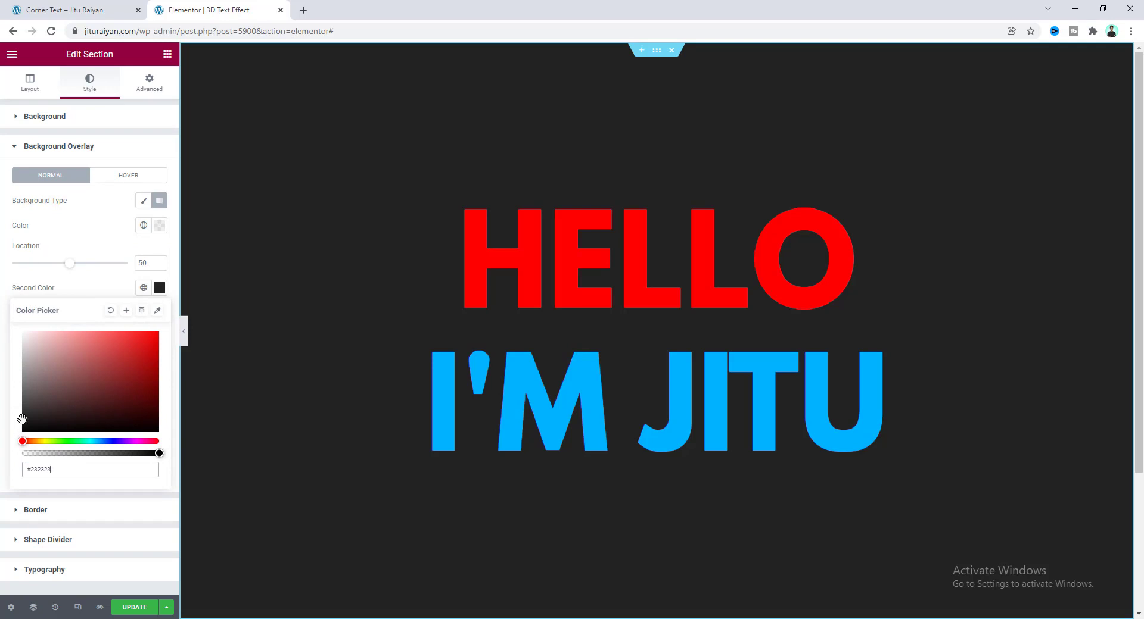
pyautogui.moveTo(22, 418); pyautogui.dragTo(10, 426)
pyautogui.click(5, 423)
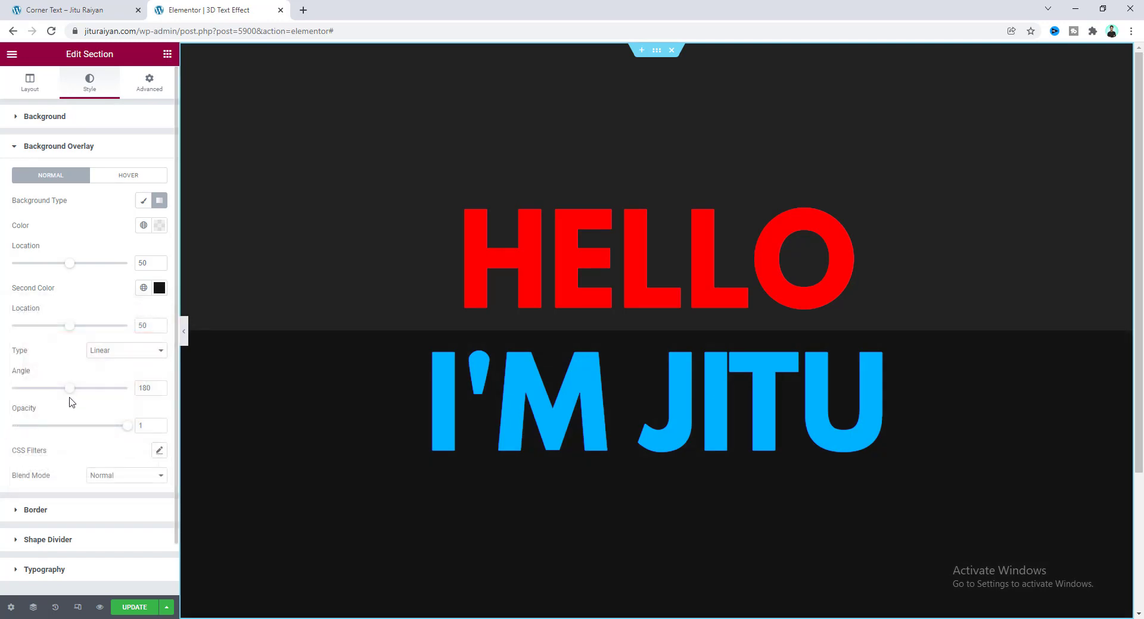
pyautogui.moveTo(69, 397); pyautogui.dragTo(41, 400)
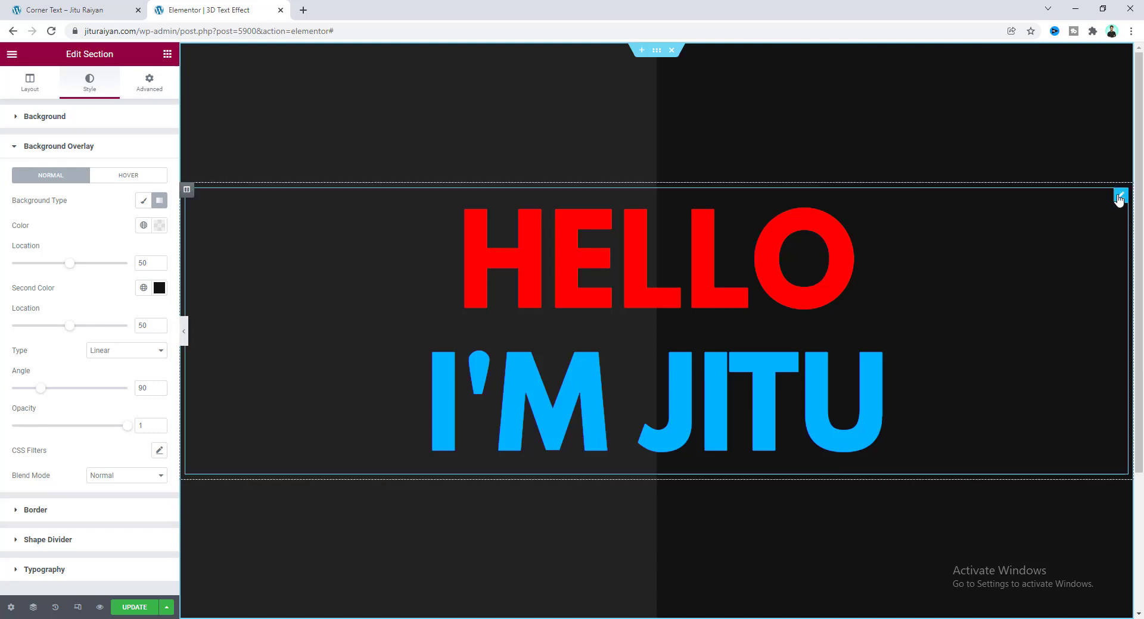
# Step: Duplicate the two-line heading within the section
pyautogui.click(1119, 196)
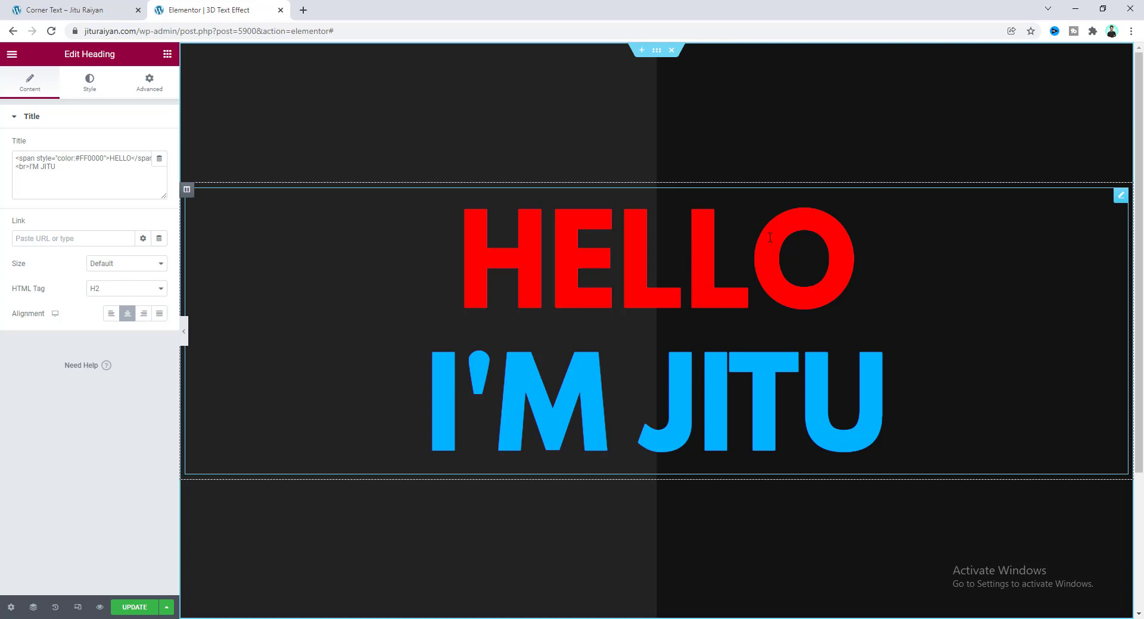
pyautogui.rightClick(1120, 198)
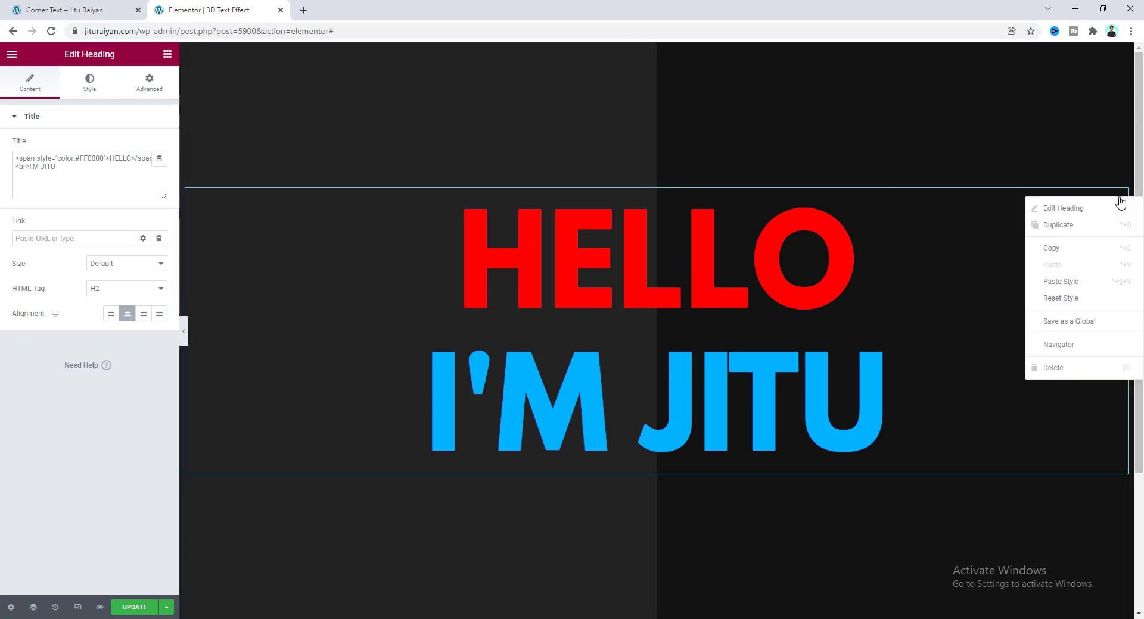
pyautogui.click(1116, 231)
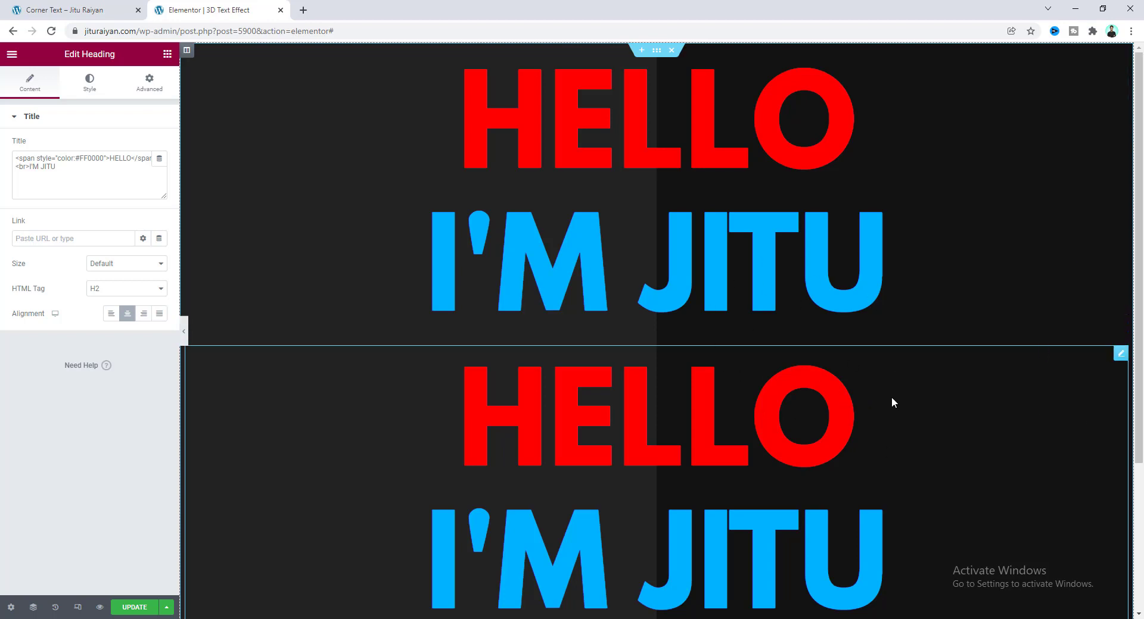
# Step: Set the duplicated lower heading's position to Absolute and clear its vertical offset
pyautogui.click(1120, 358)
pyautogui.click(157, 88)
pyautogui.click(107, 479)
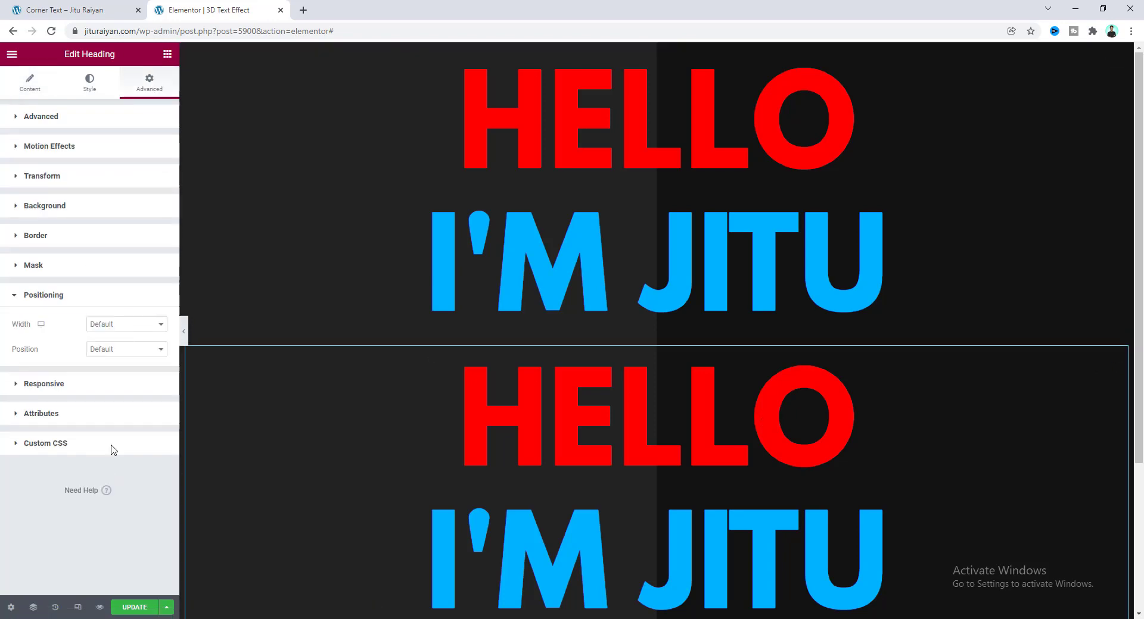
pyautogui.click(141, 350)
pyautogui.click(137, 374)
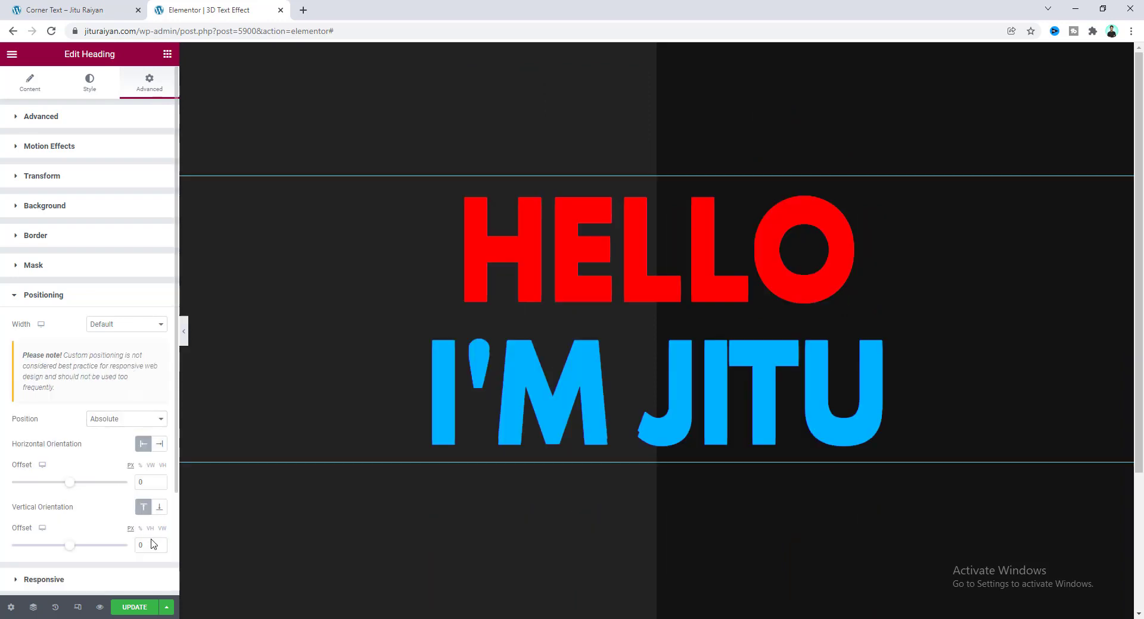
pyautogui.click(148, 545)
pyautogui.press('BackSpace')
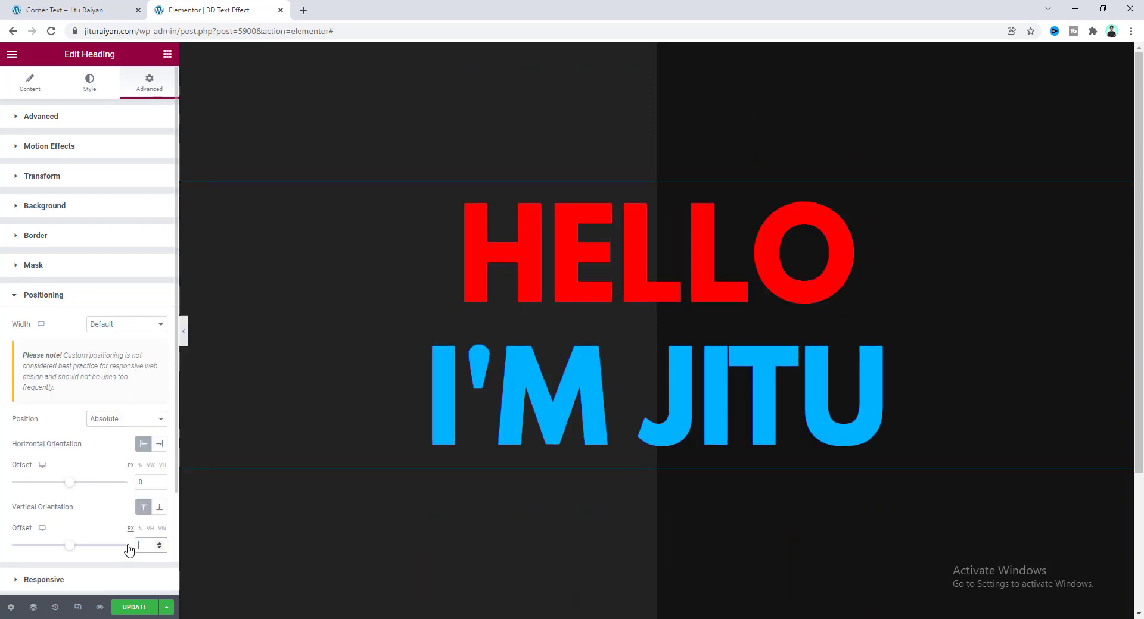
# Step: Skew the absolutely positioned heading with a Skew Y transform of 20
pyautogui.click(72, 178)
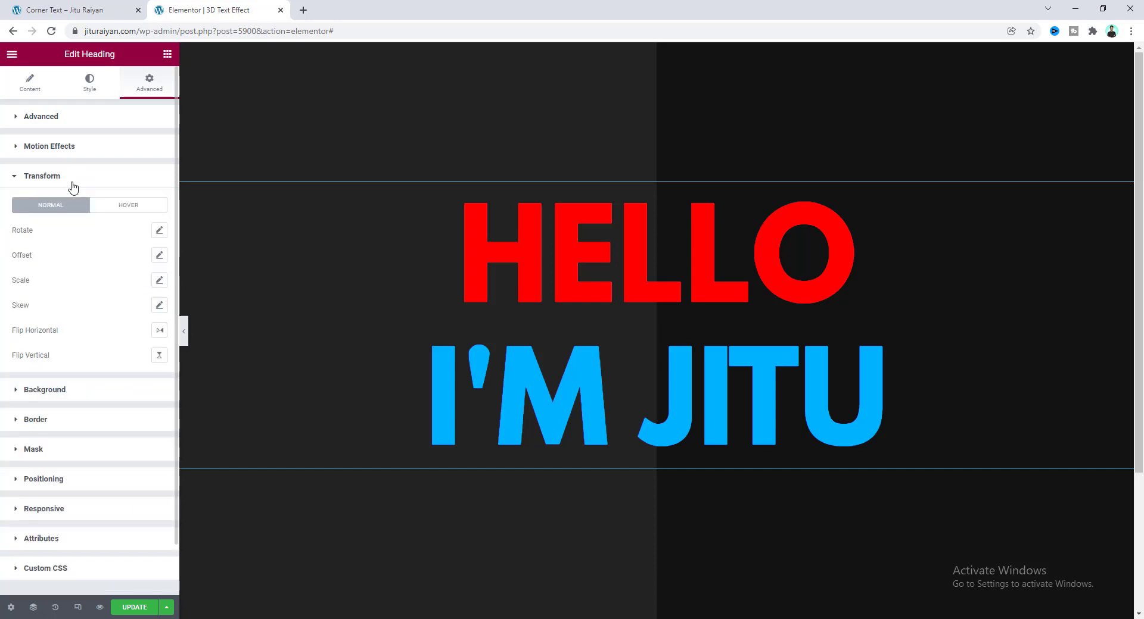
pyautogui.click(159, 305)
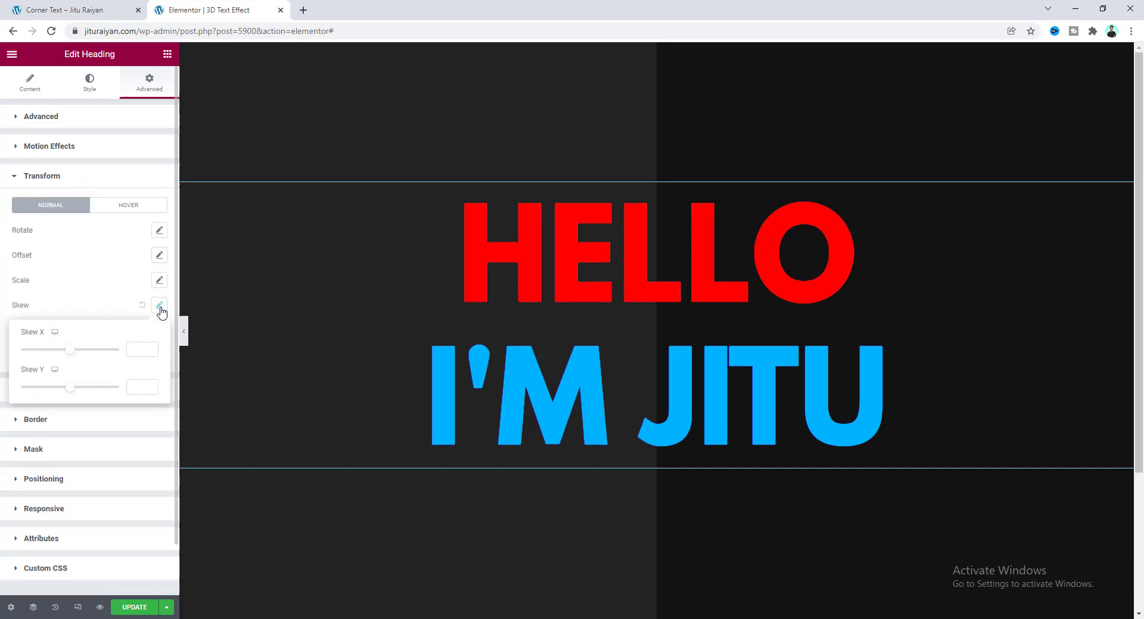
pyautogui.click(74, 388)
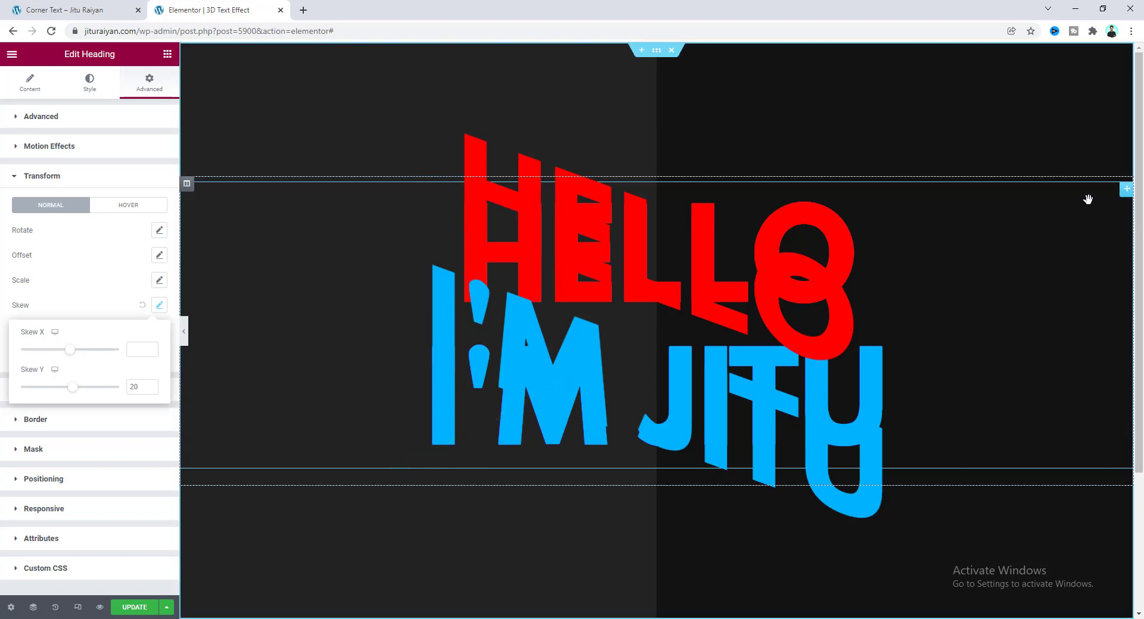
# Step: Select the first heading through the Navigator and set its Skew Y transform to -20
pyautogui.rightClick(1060, 212)
pyautogui.click(1067, 360)
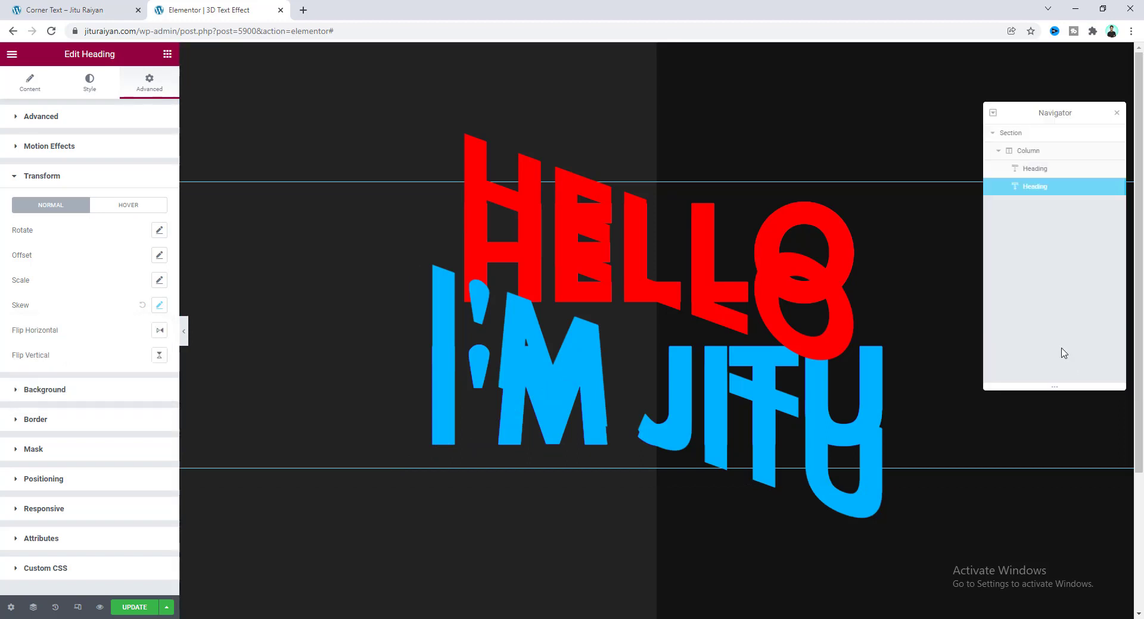
pyautogui.click(1037, 169)
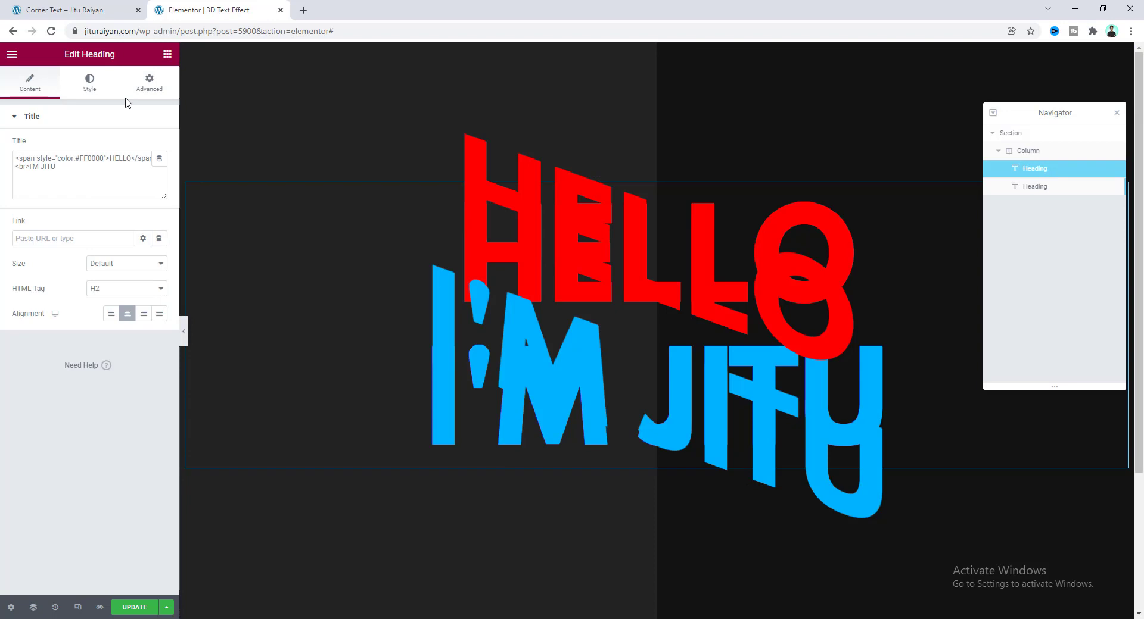
pyautogui.click(155, 86)
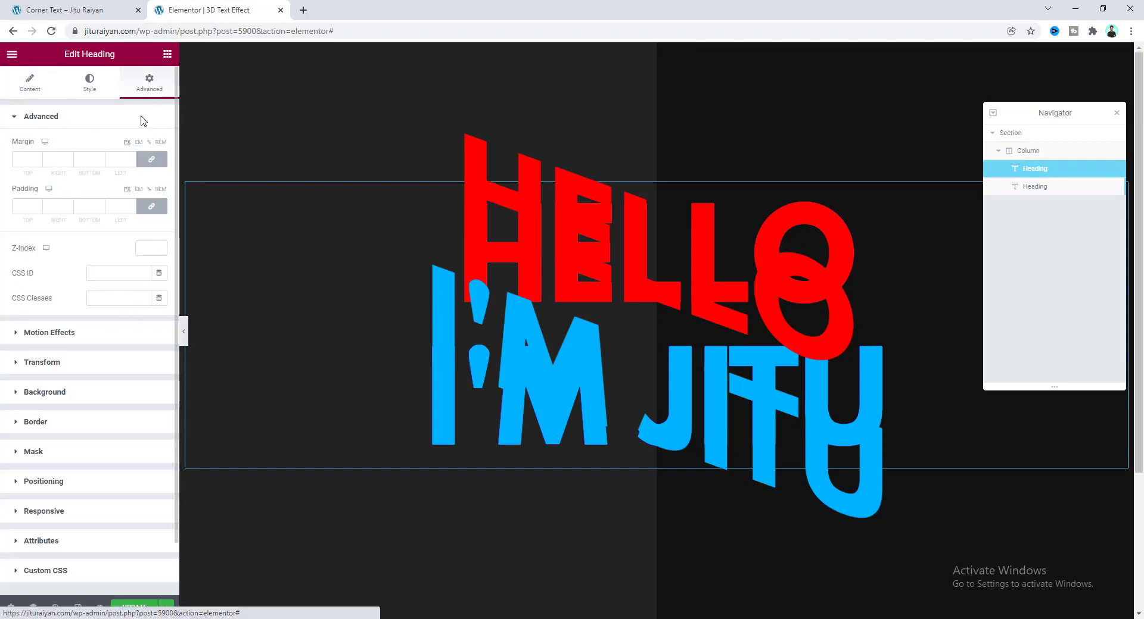
pyautogui.click(97, 357)
pyautogui.click(160, 306)
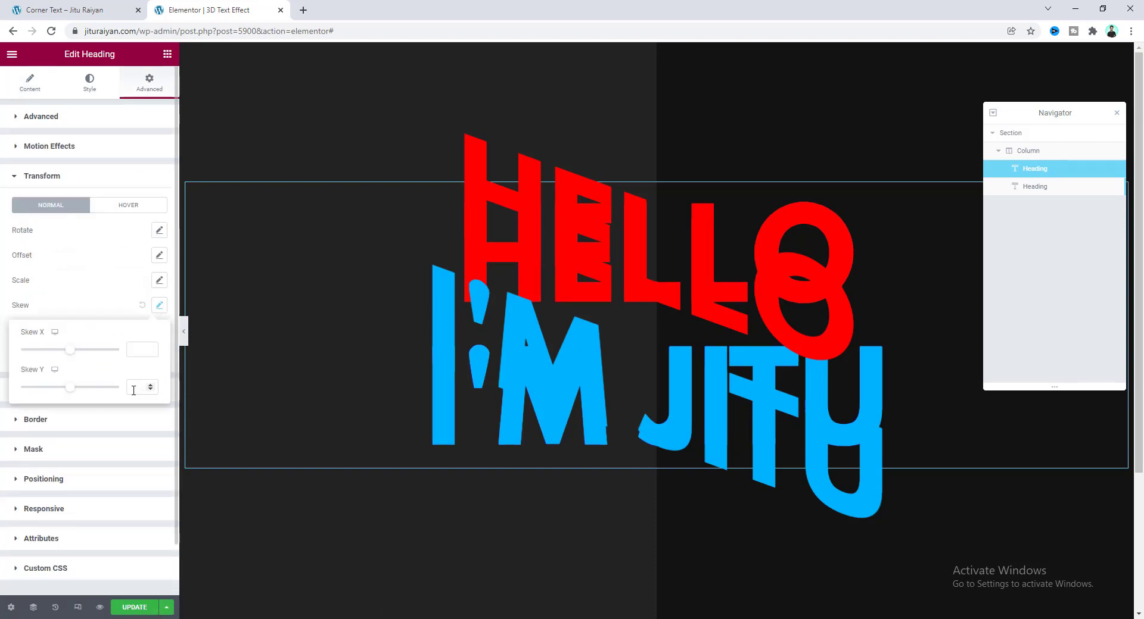
pyautogui.click(133, 388)
pyautogui.write('20')
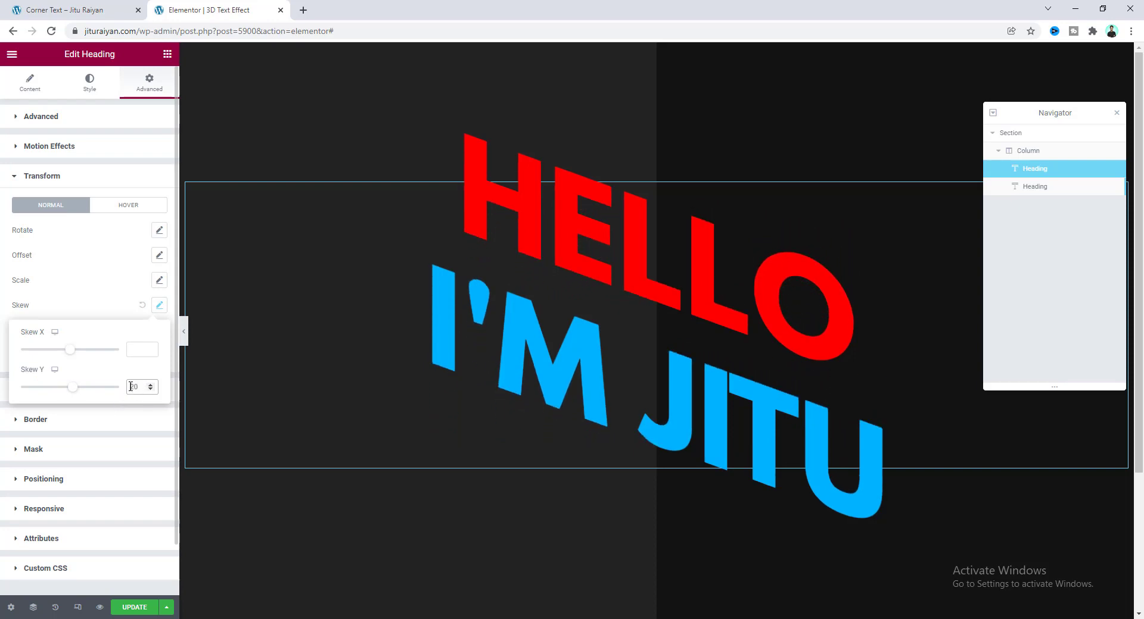
pyautogui.press('Home')
pyautogui.write('-')
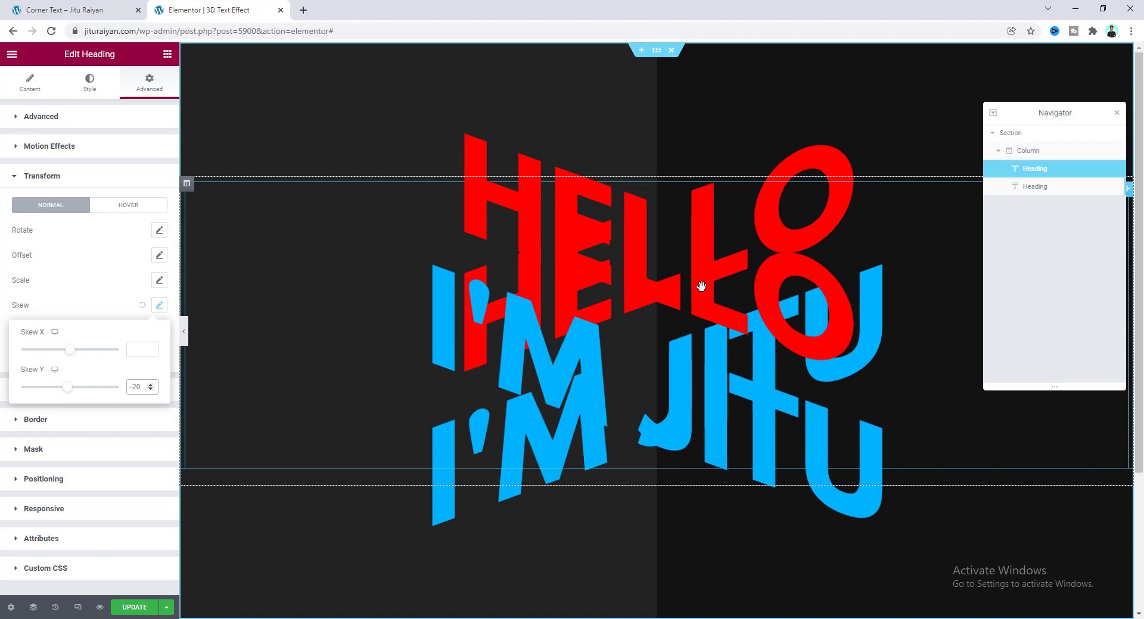
# Step: Add custom CSS to the section that gives selector .elementor-background-overlay a z-index of 1
pyautogui.click(657, 52)
pyautogui.click(149, 82)
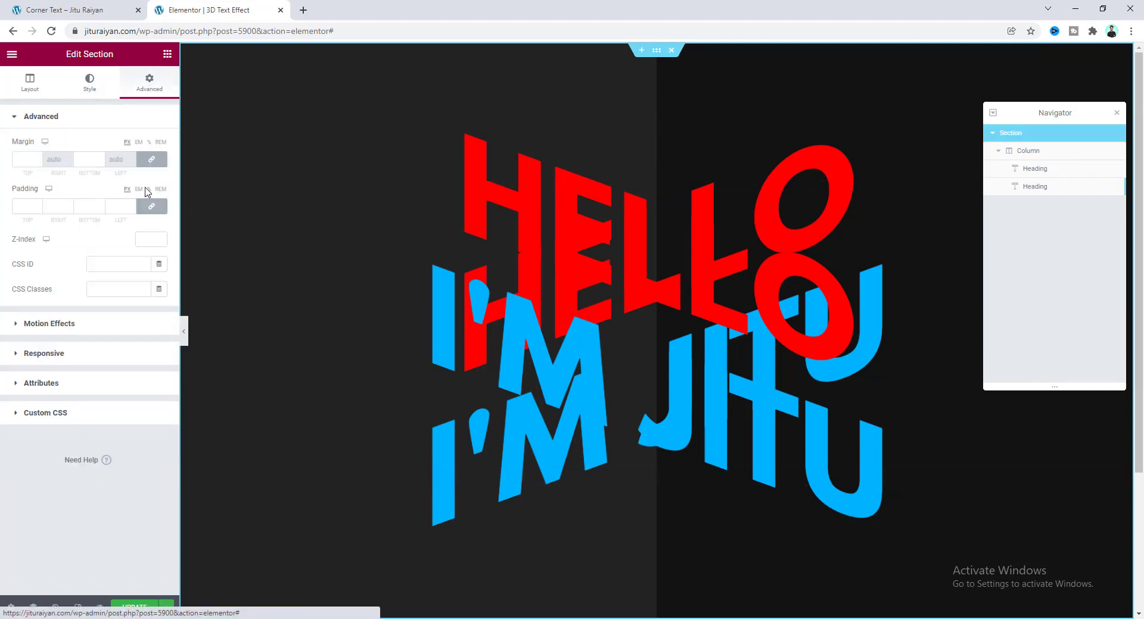
pyautogui.click(118, 417)
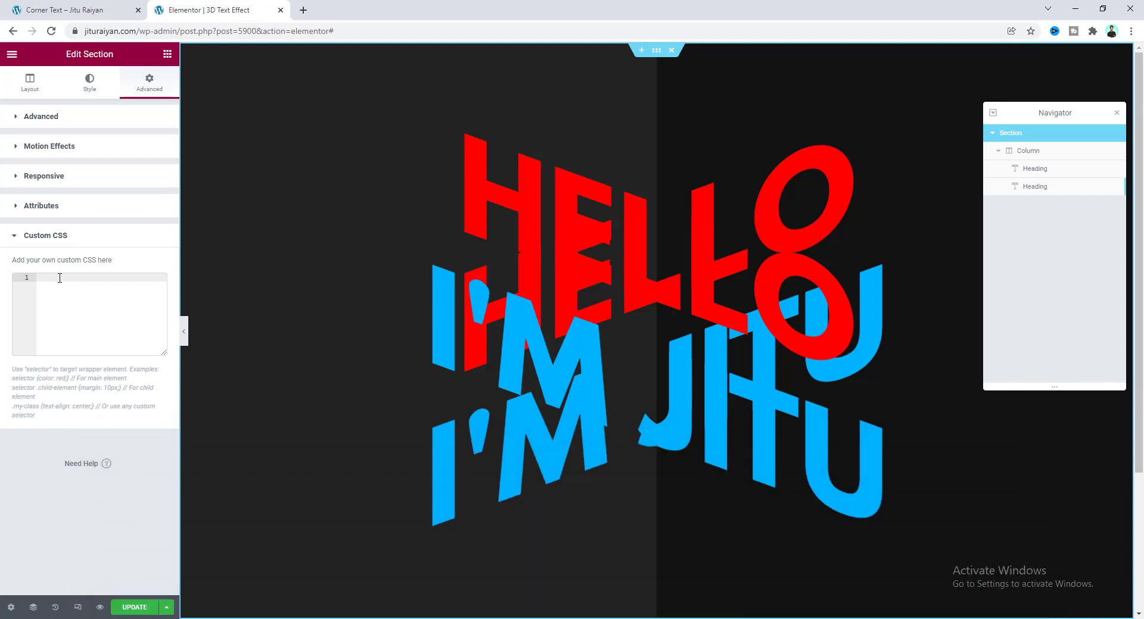
pyautogui.write('selector .elementor-background-overlay{     z-index: 1; }')
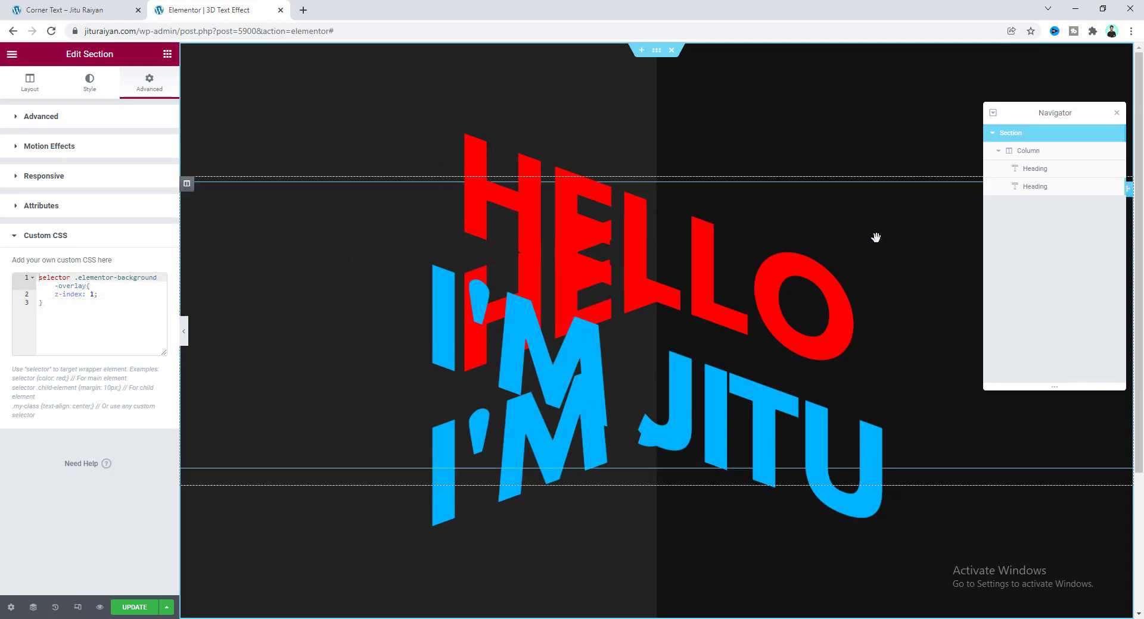
# Step: Add custom CSS to the second heading with clip-path: polygon(50% -600%, 100% -600%, 100% 600%, 50% 600%)
pyautogui.click(1034, 192)
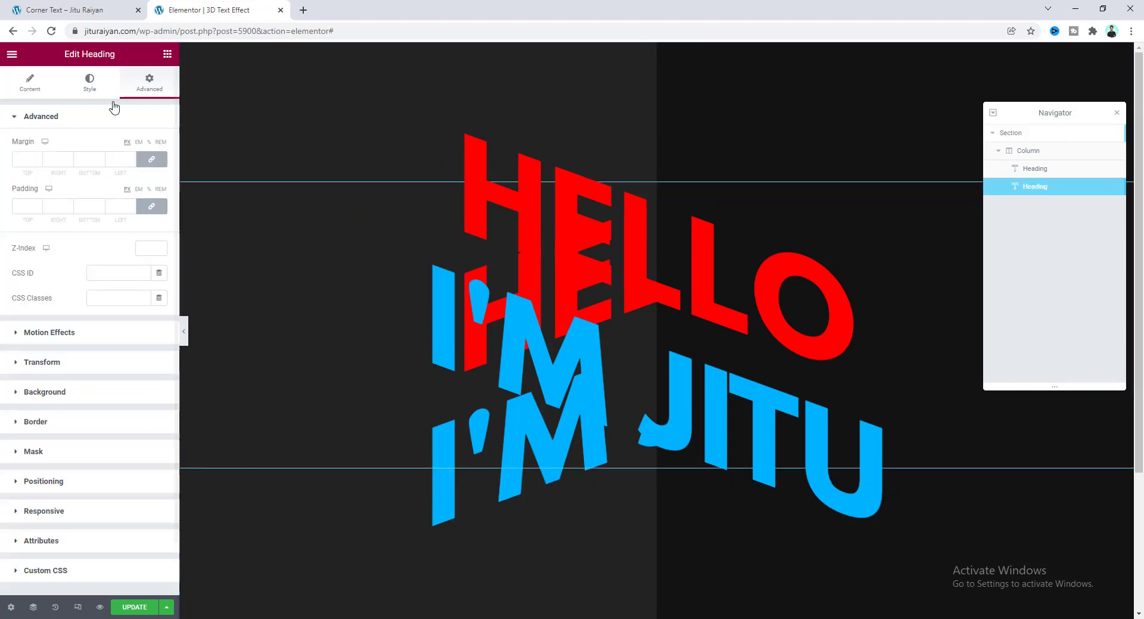
pyautogui.click(98, 571)
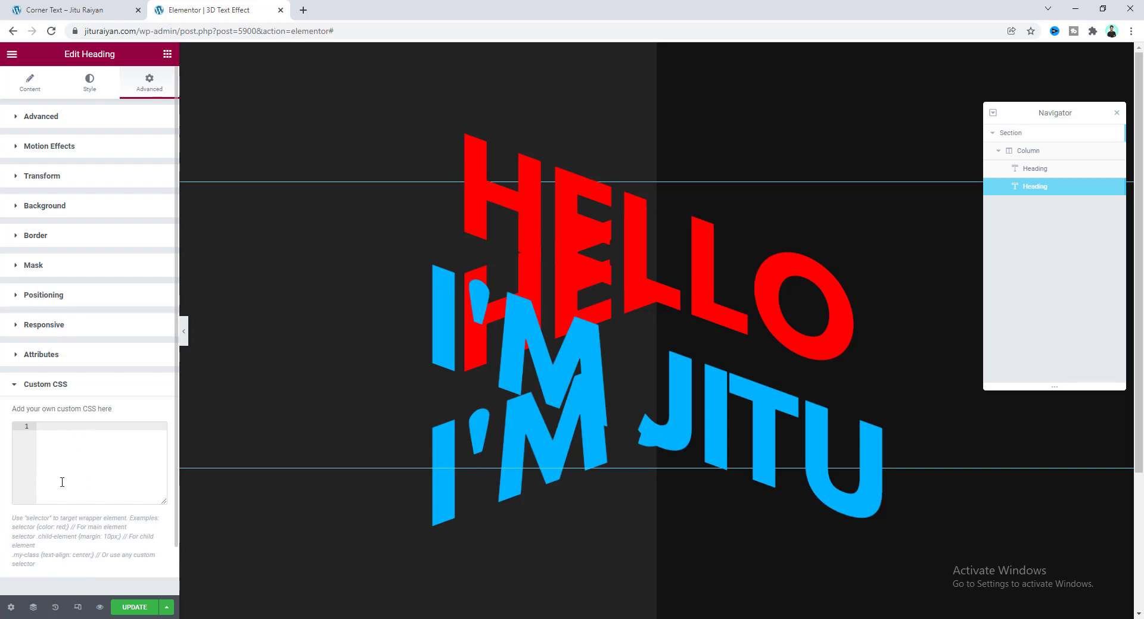
pyautogui.write('selector{     clip-path: polygon(50% -600%, 100% -600%, 100% 600%, 50% 600%); }')
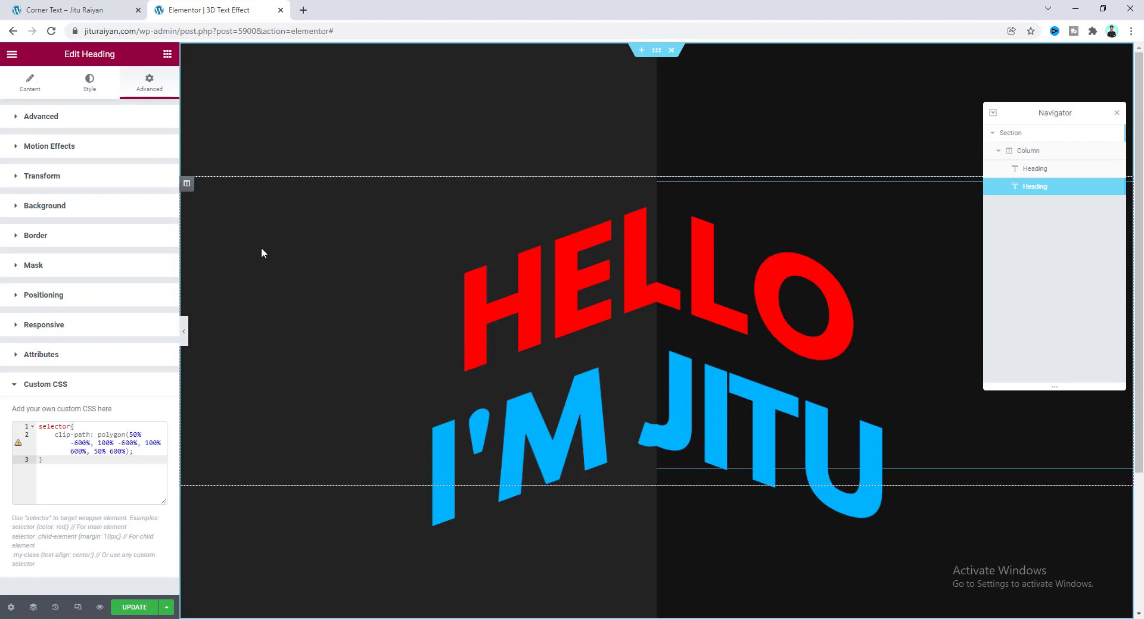
# Step: Set the top margin of the column containing both headings to -50
pyautogui.click(188, 190)
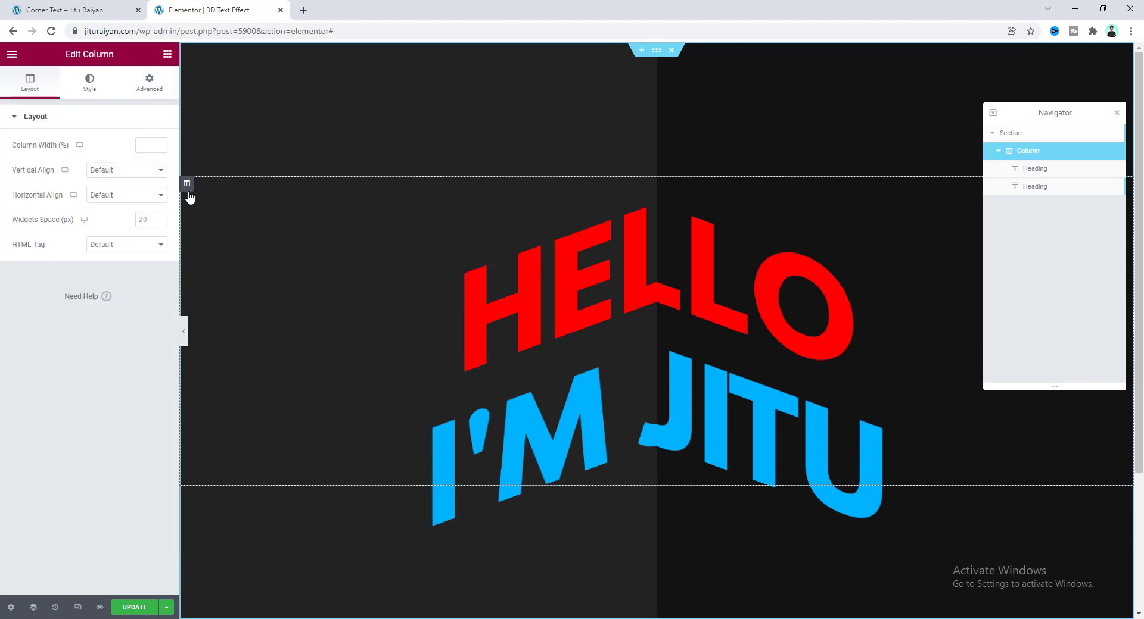
pyautogui.click(152, 83)
pyautogui.click(22, 159)
pyautogui.write('-50')
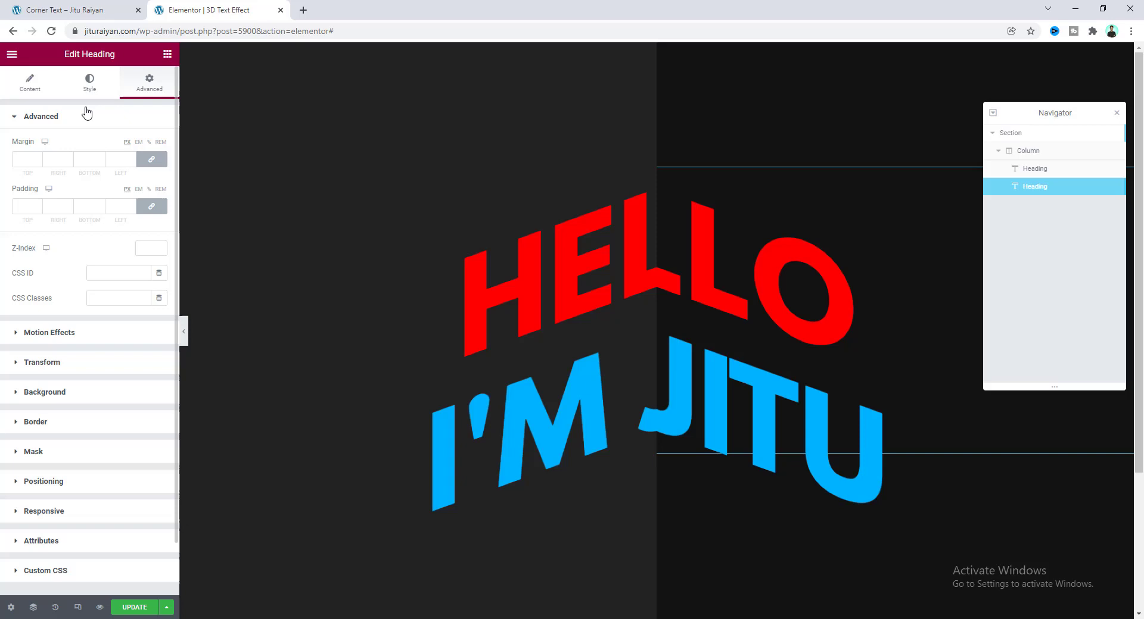
# Step: Make the second heading's blue text color semi-transparent, using #00B3FFA3
pyautogui.click(90, 84)
pyautogui.click(159, 146)
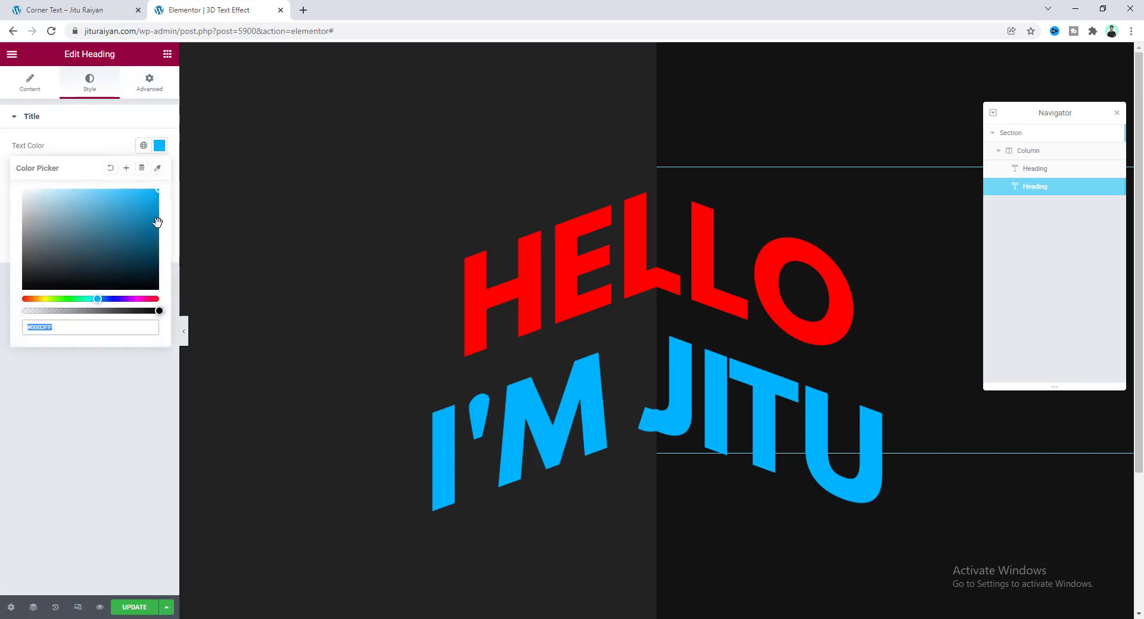
pyautogui.moveTo(159, 311); pyautogui.dragTo(109, 310)
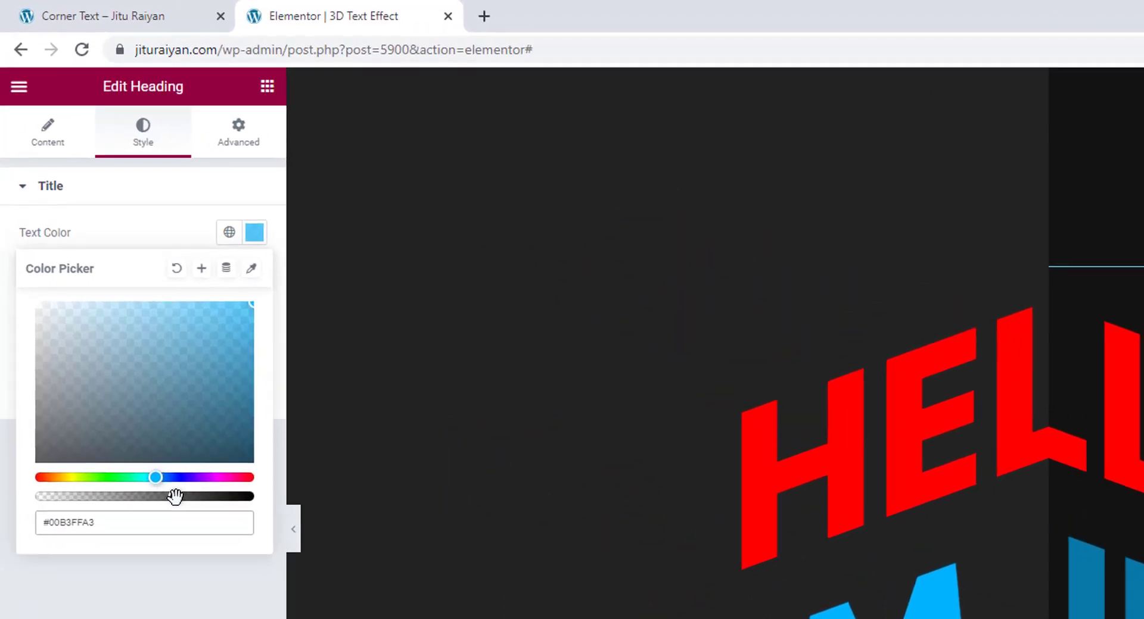
# Step: Try a more transparent 6B alpha on the second heading's blue text color, and restore the A3 alpha
pyautogui.moveTo(110, 311); pyautogui.dragTo(59, 311)
pyautogui.moveTo(93, 498); pyautogui.dragTo(140, 511)
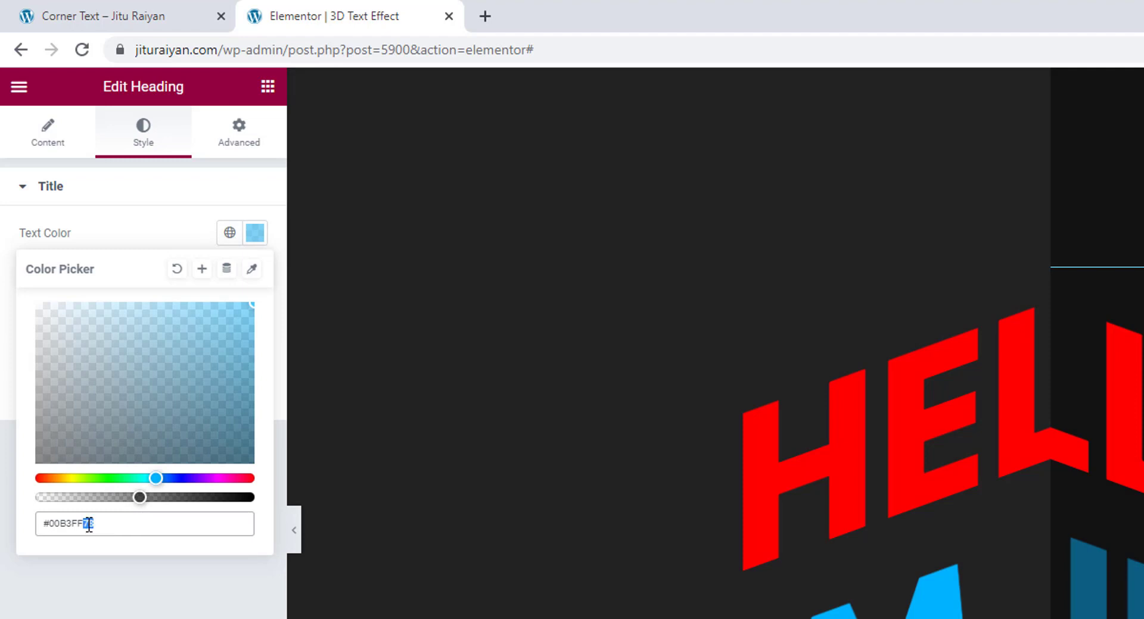
pyautogui.write('6B')
pyautogui.moveTo(49, 523); pyautogui.dragTo(82, 523)
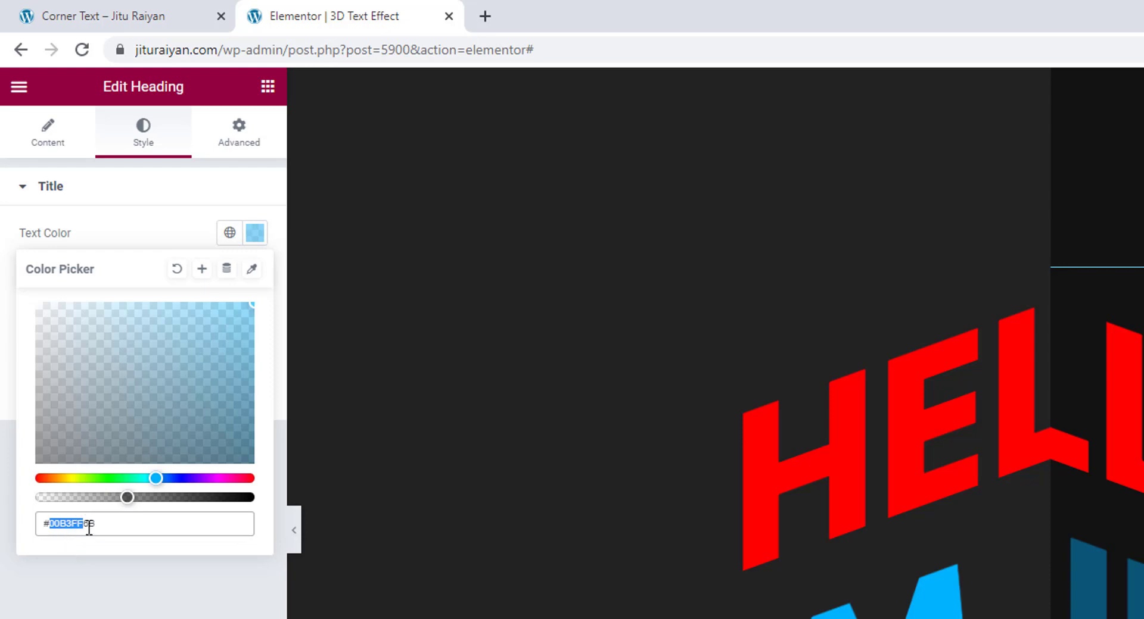
pyautogui.click(83, 528)
pyautogui.moveTo(74, 524); pyautogui.dragTo(53, 523)
pyautogui.click(101, 523)
pyautogui.moveTo(129, 497); pyautogui.dragTo(175, 497)
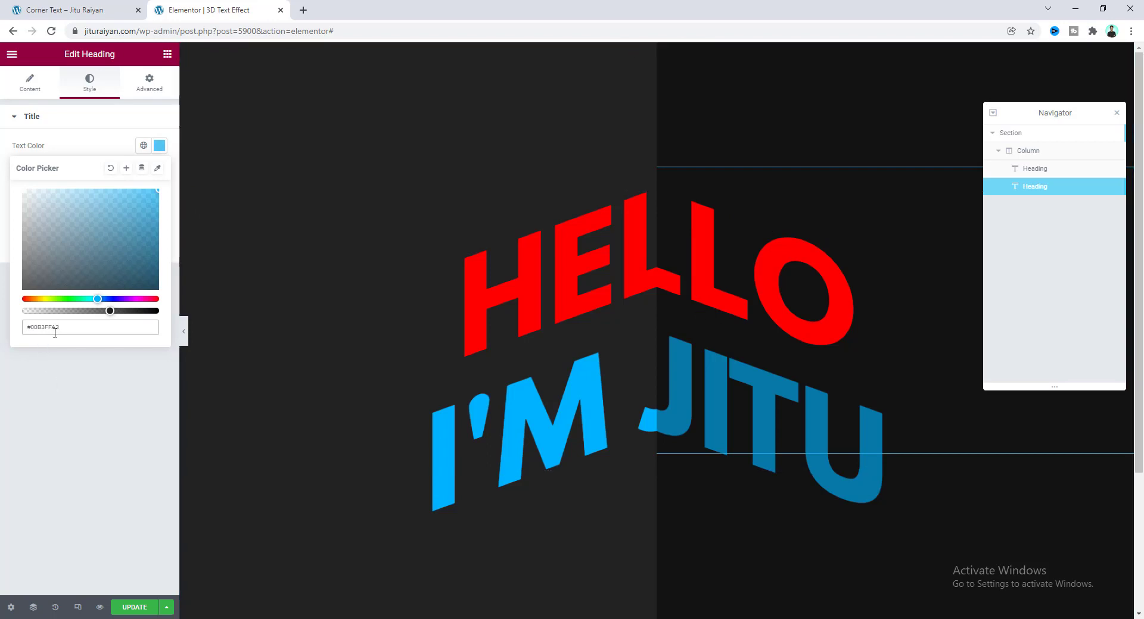
# Step: Append the same A3 alpha to the red HELLO span in the second heading's title, making its color #FF0000A3
pyautogui.moveTo(53, 330); pyautogui.dragTo(61, 330)
pyautogui.click(28, 87)
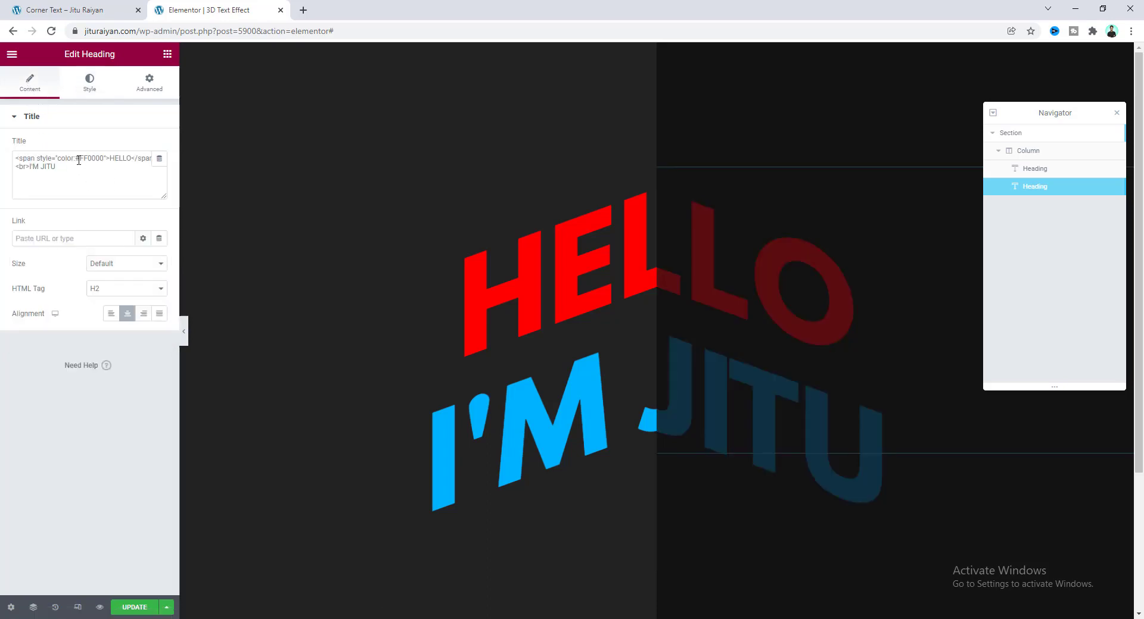
pyautogui.click(105, 160)
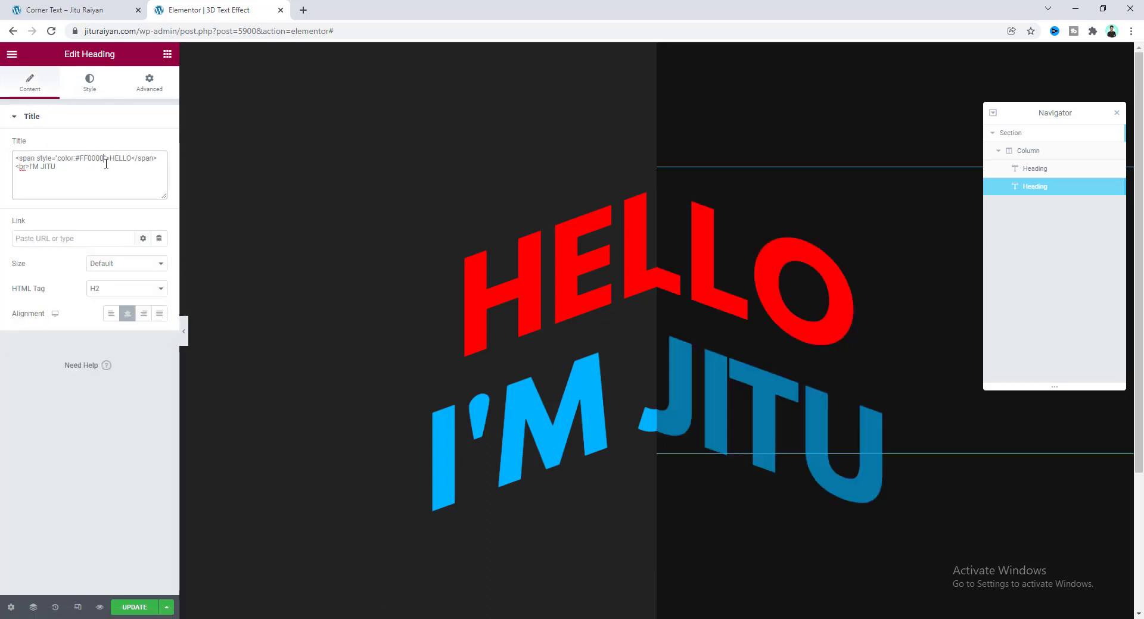
pyautogui.write('A3')
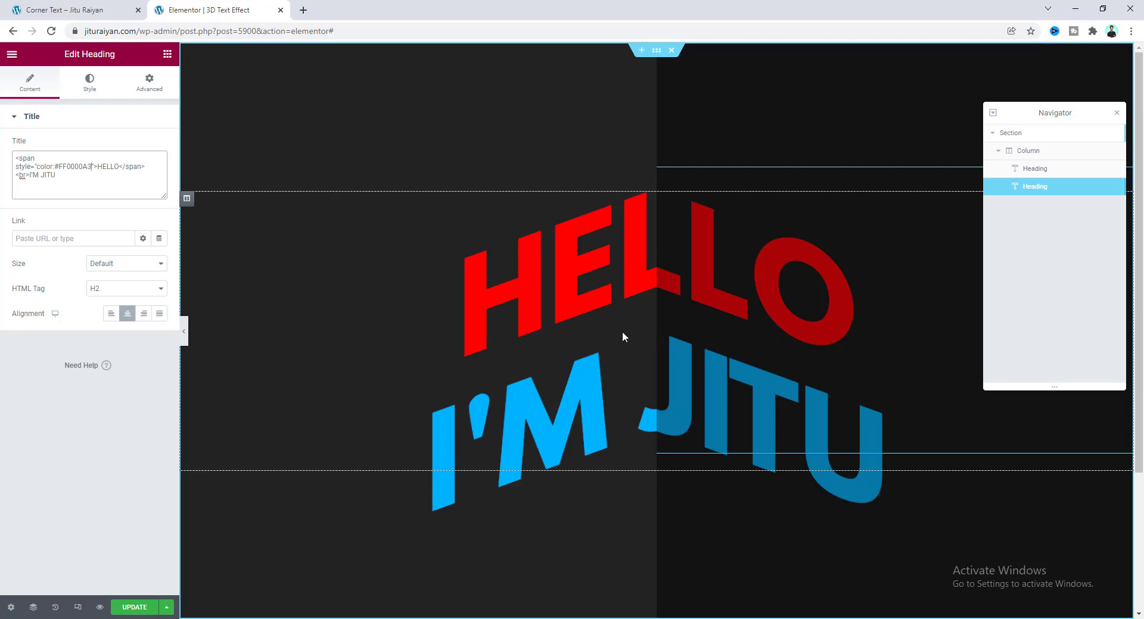
# Step: Assign the CSS class corner-text to the section containing the headings
pyautogui.click(656, 50)
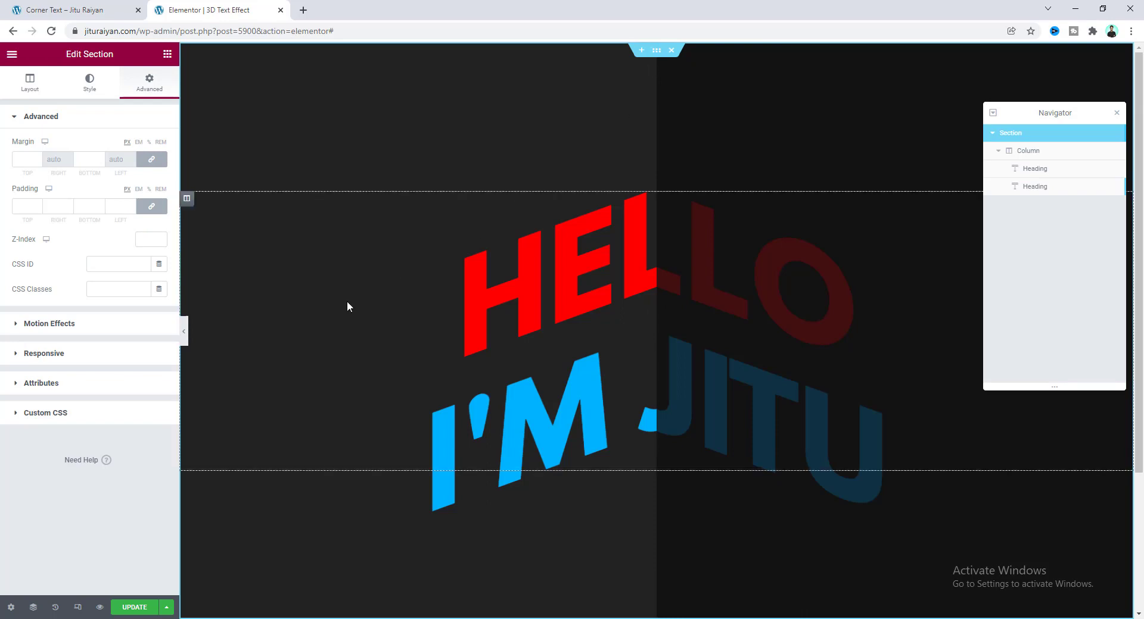
pyautogui.click(100, 290)
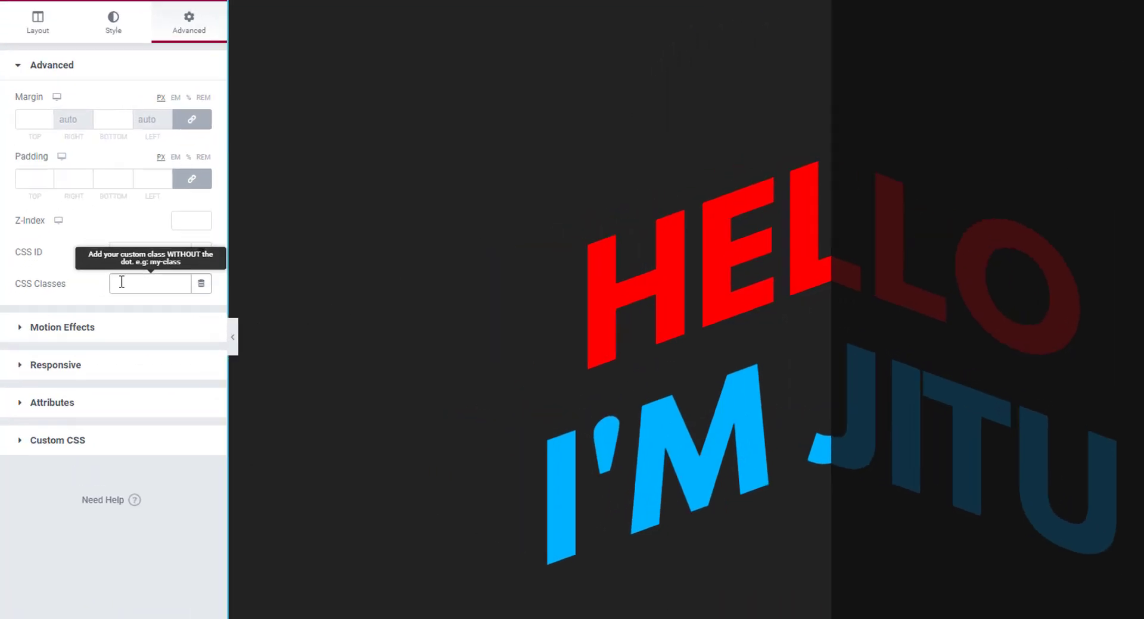
pyautogui.write('corner-text')
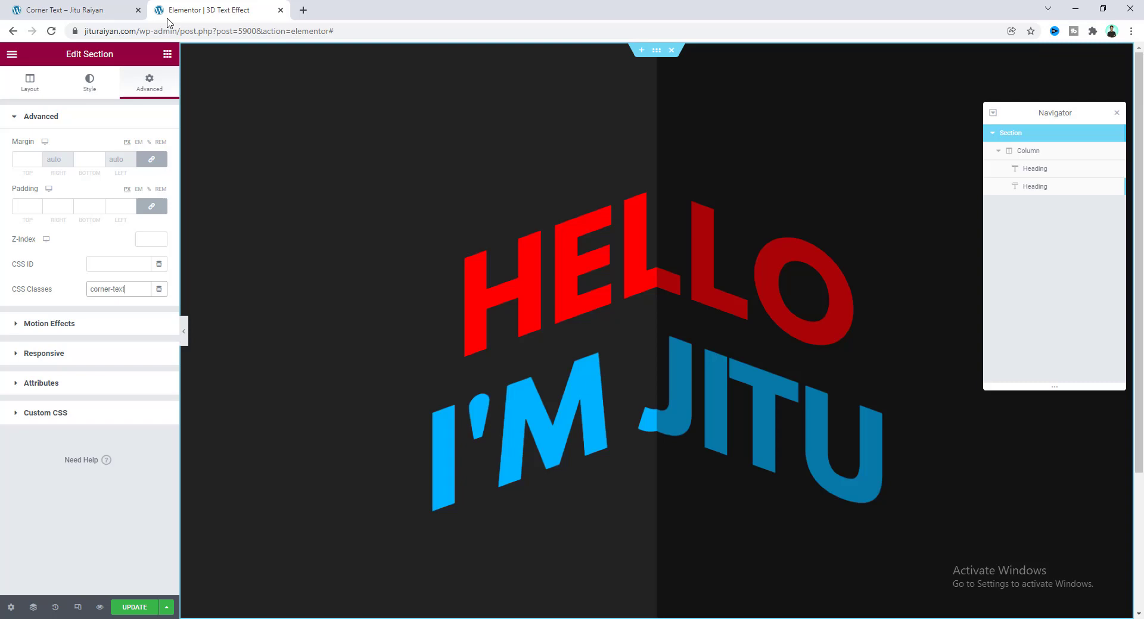
# Step: Find the HTML widget and add it in a new section below the corner text section
pyautogui.click(167, 57)
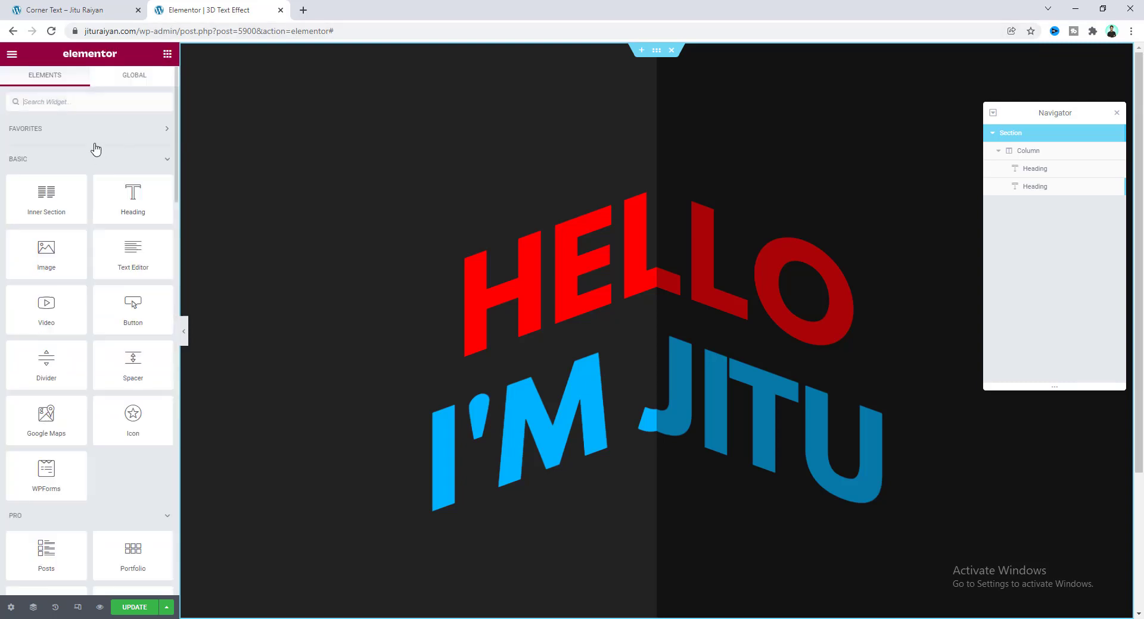
pyautogui.click(82, 103)
pyautogui.write('html')
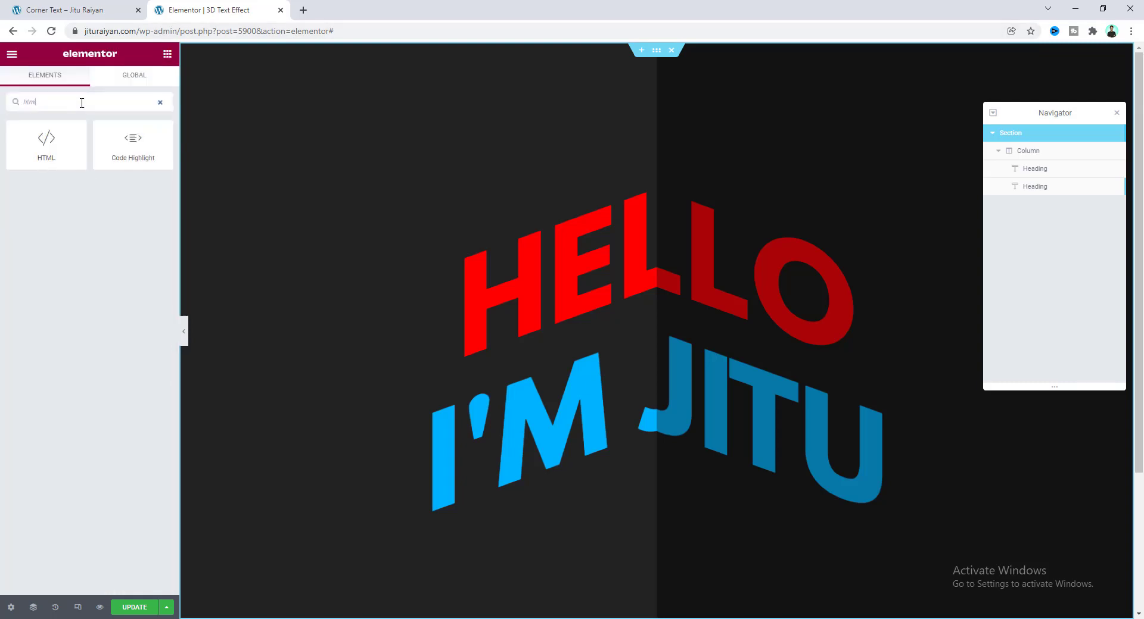
pyautogui.scroll(-3, 691, 363)
pyautogui.moveTo(33, 150); pyautogui.dragTo(555, 521)
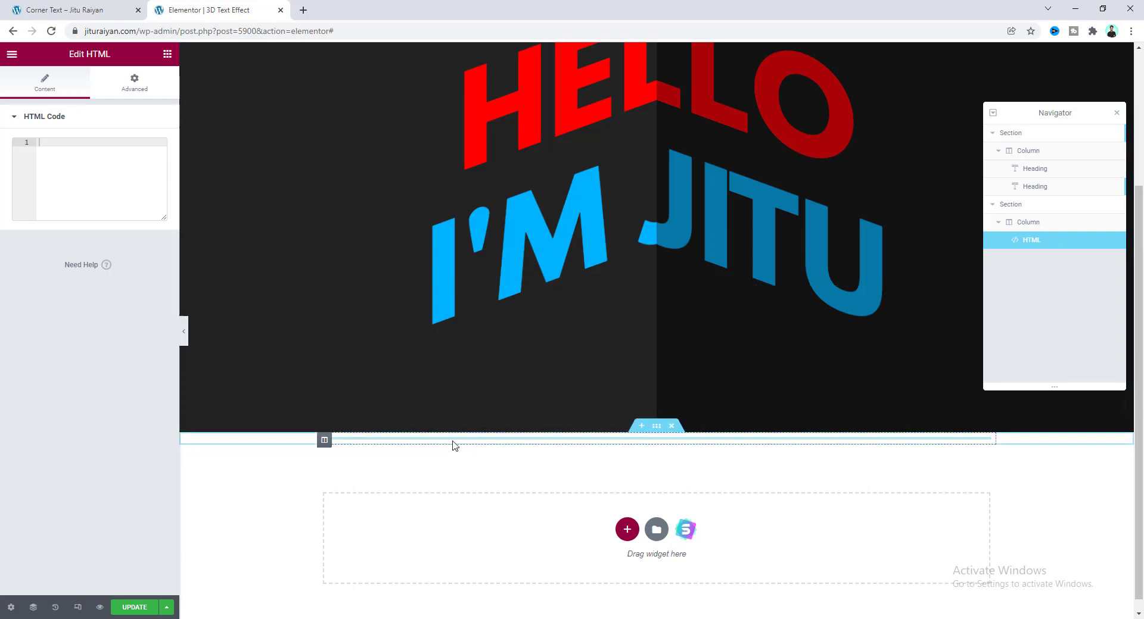
# Step: Set the columns gap of the HTML widget's section to No Gap
pyautogui.click(657, 427)
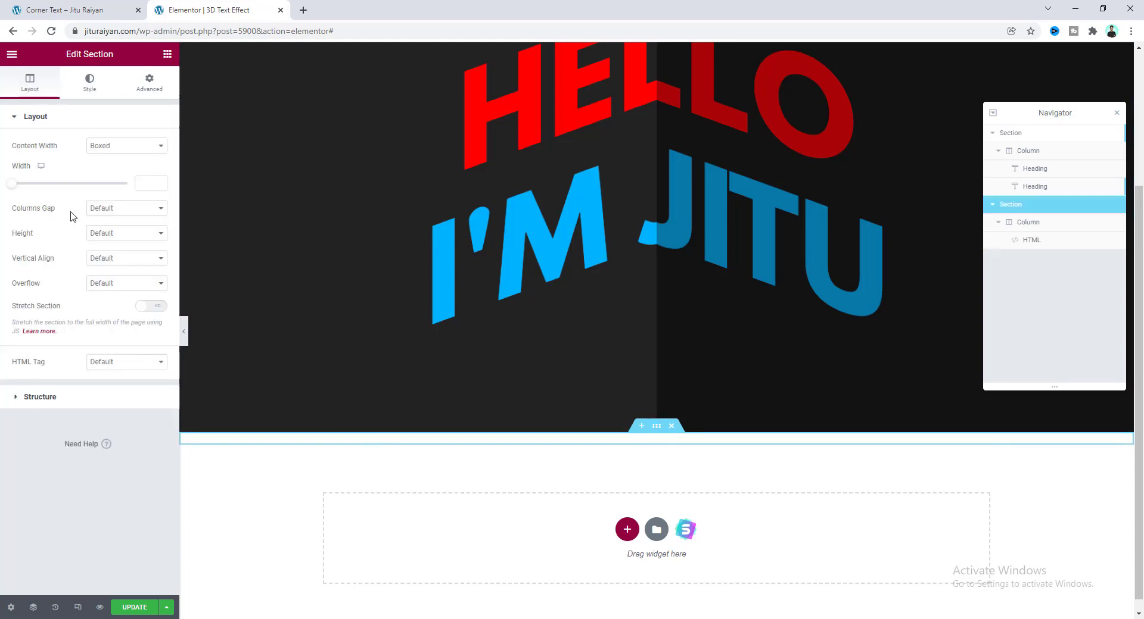
pyautogui.click(118, 209)
pyautogui.click(115, 231)
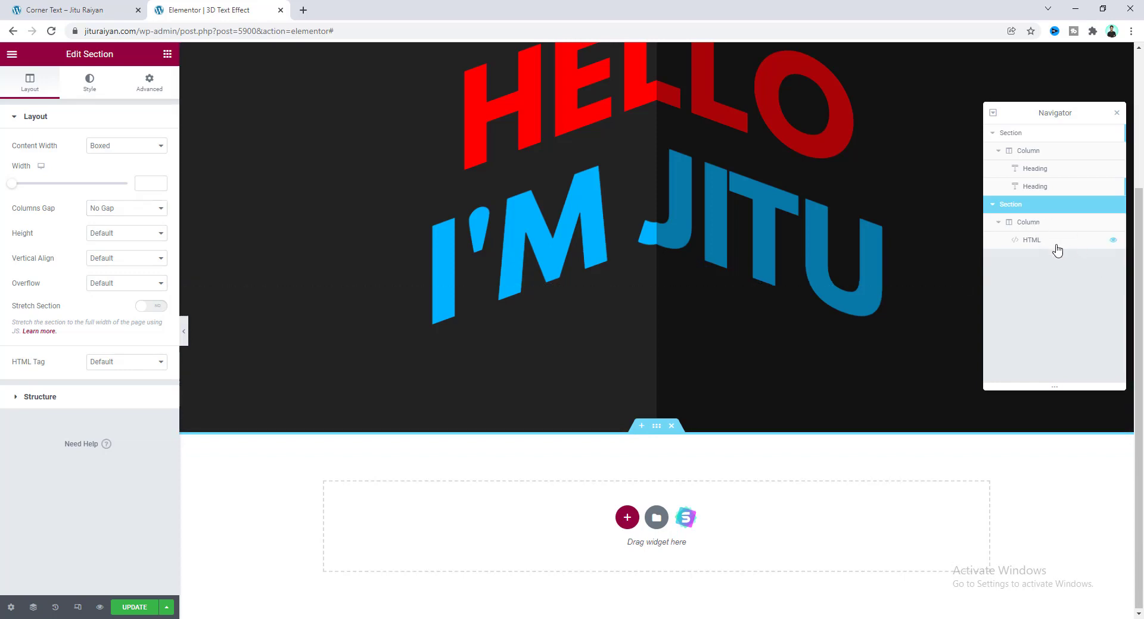
# Step: Insert the jQuery 3.6.0 script in the HTML widget that shifts .corner-text headings horizontally on mouse movement with intensity 50
pyautogui.click(1036, 241)
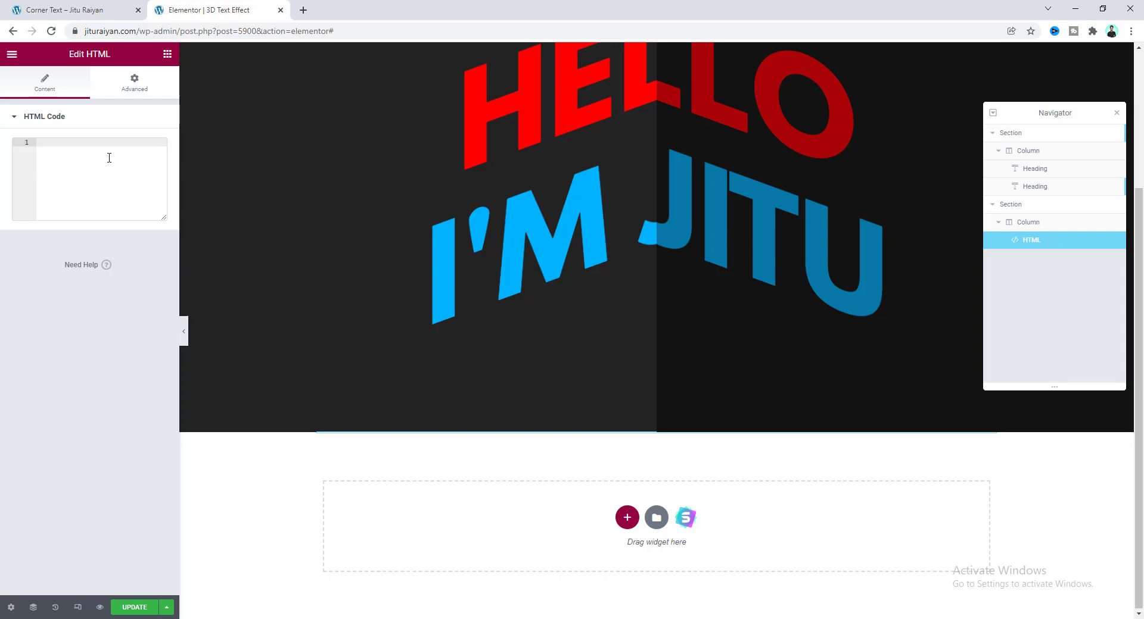
pyautogui.write('<script src="https://code.jquery.com/jquery-3.6.0.min.js"></script> <script>  var intensity = 50,     $ = jQuery  $(document).ready(function(){  $(\'.corner-text\').on(\'mousemove touchmove\', function(e){      var x = $(this).width() - e.pageX*2      $(this).removeClass(\'anim\')     $(this).find(\'.elementor-heading-title\').css(\'transform\', \'translateX(\' + (x*intensity/100) + \'px)\') })  $(\'.corner-text\').on(\'mouseout touchend\', function(){     $(this).addClass(\'anim\')     $(this).find(\'.elementor-heading-title\').css(\'transform\', \'translateX(0)\') }) }) </script>')
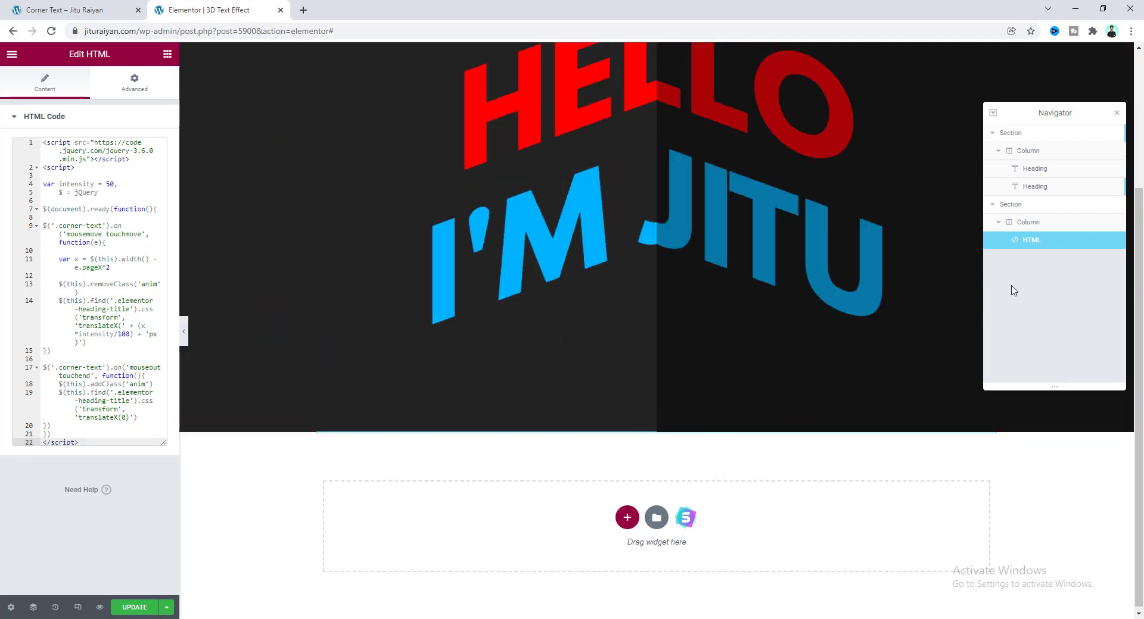
# Step: Add custom CSS to the corner-text section giving heading titles a default cursor, a 0.05s linear transition, and 0.5s linear under .anim
pyautogui.click(1018, 140)
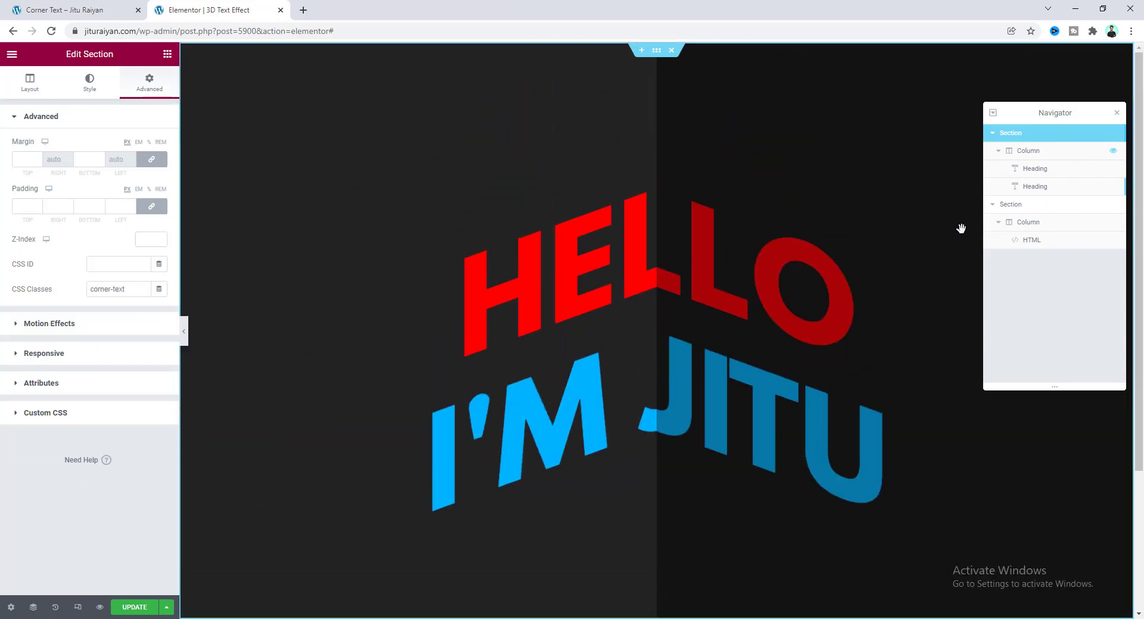
pyautogui.click(48, 413)
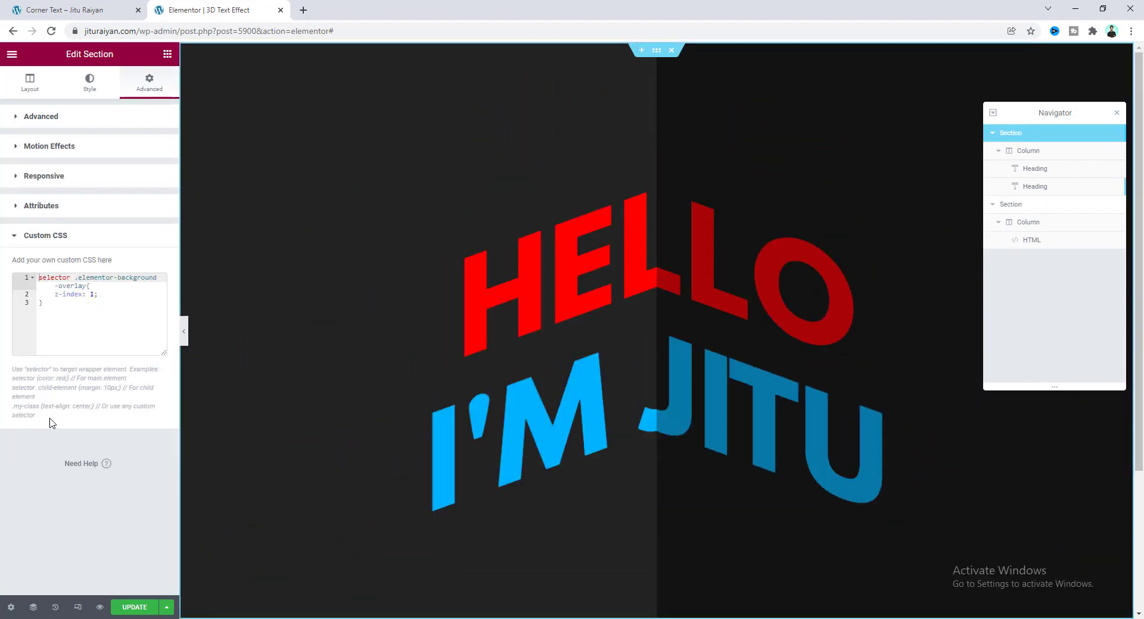
pyautogui.click(50, 308)
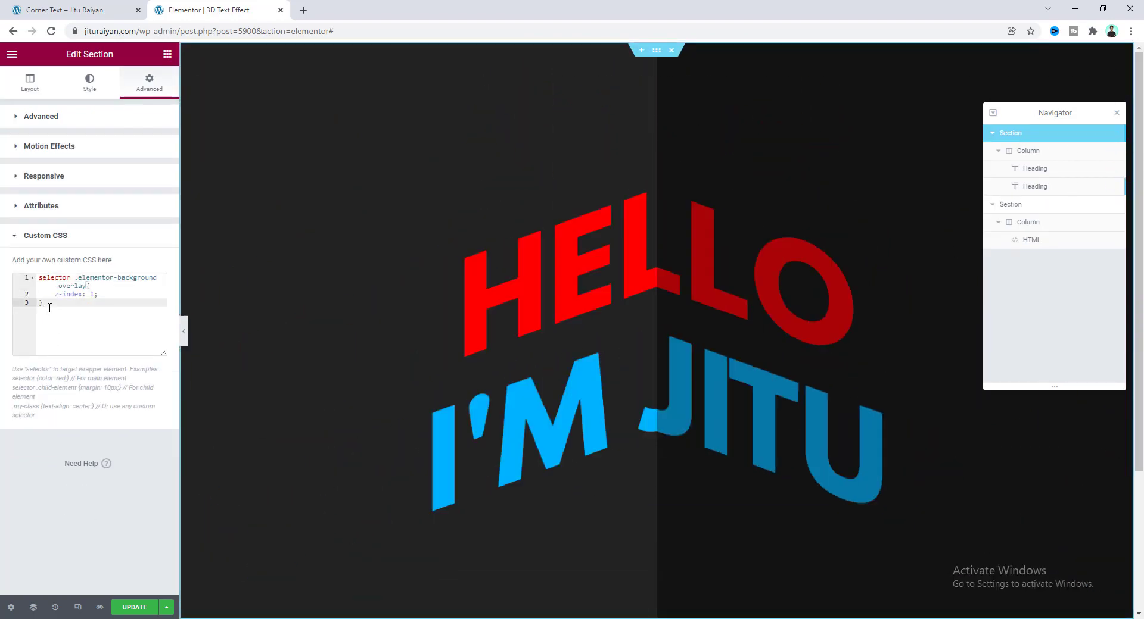
pyautogui.write('selector .elementor-heading-title{     cursor: default;     transition: all 0.05s linear; } selector.anim .elementor-heading-title{     transition: all 0.5s linear; }')
# Step: Update the page, check the mouse-driven text movement in a preview, and return to the editor
pyautogui.scroll(-2, 758, 577)
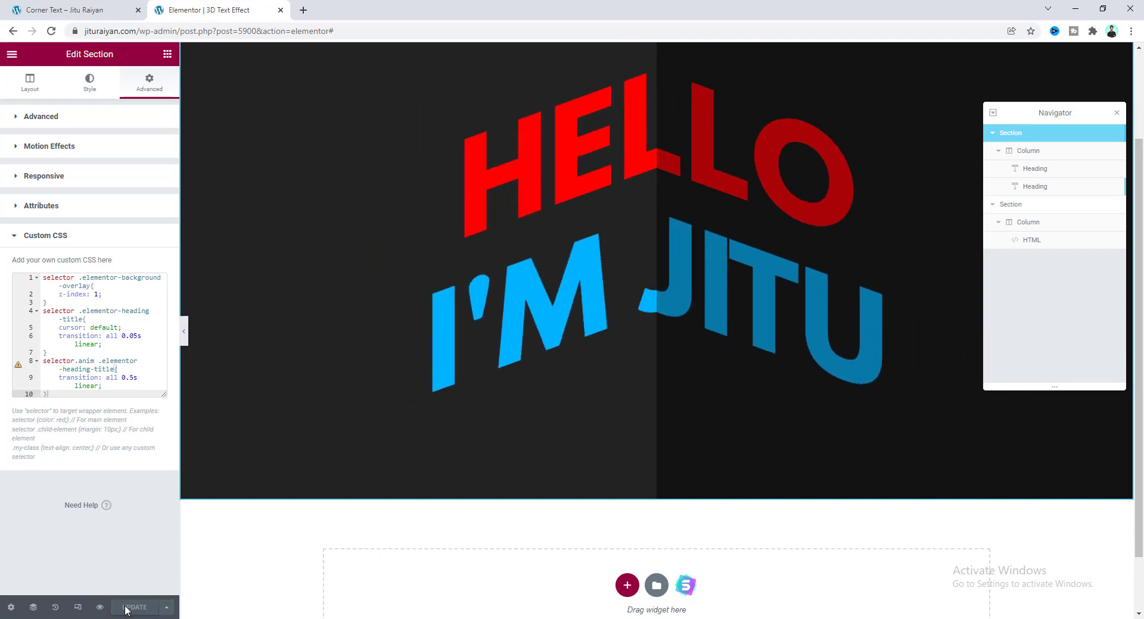
pyautogui.click(99, 607)
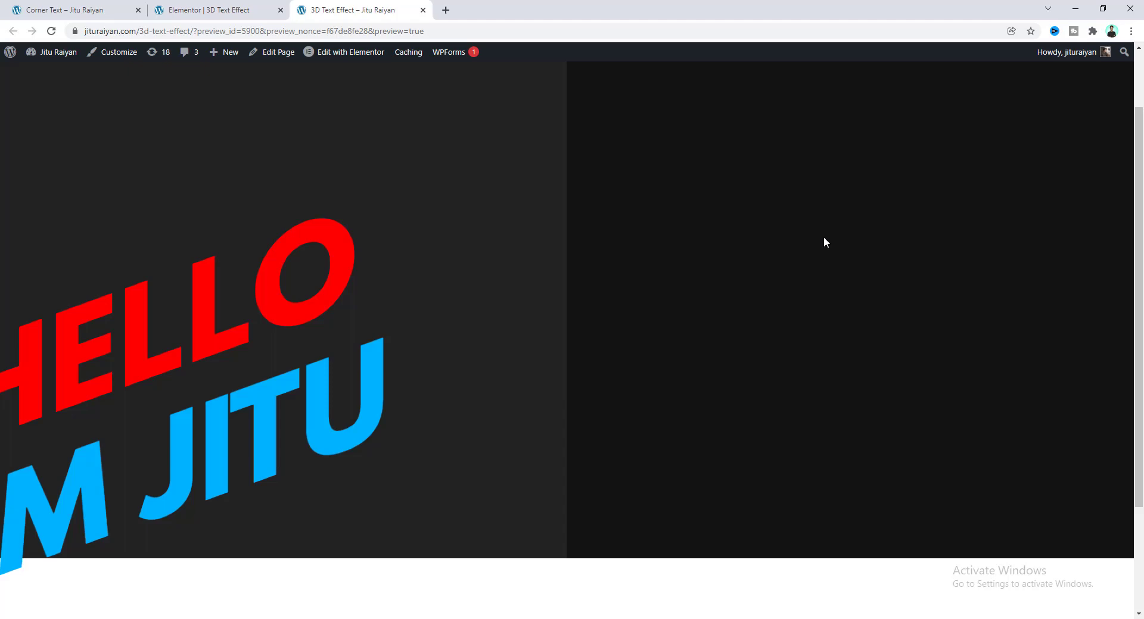
pyautogui.click(237, 7)
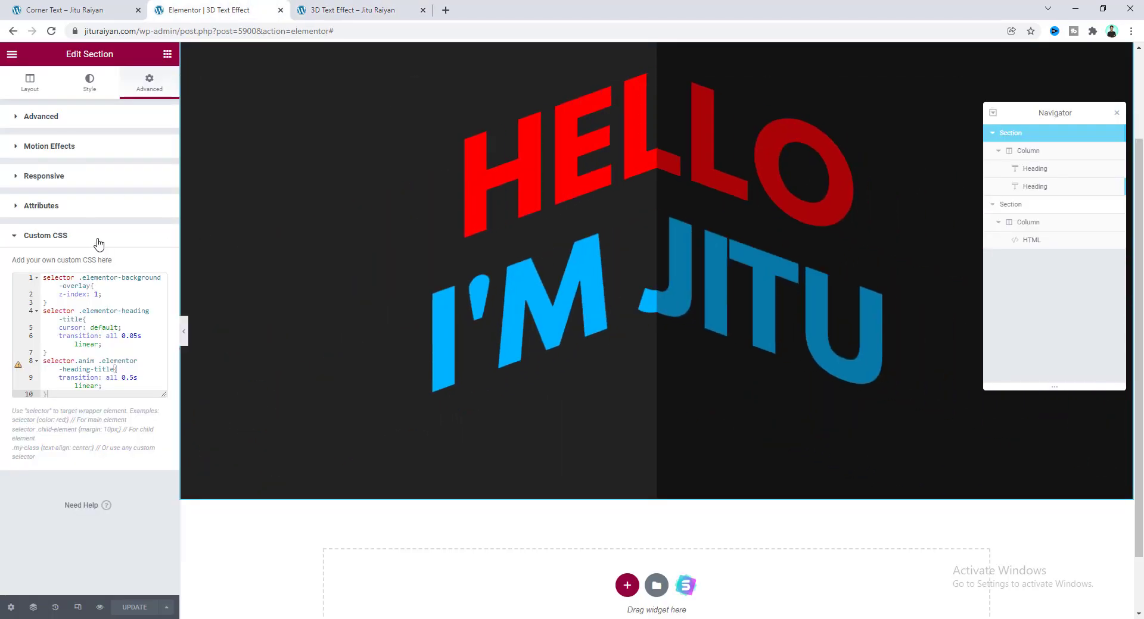
# Step: Set the corner text section's Overflow to Hidden and check the effect in the page preview
pyautogui.click(33, 89)
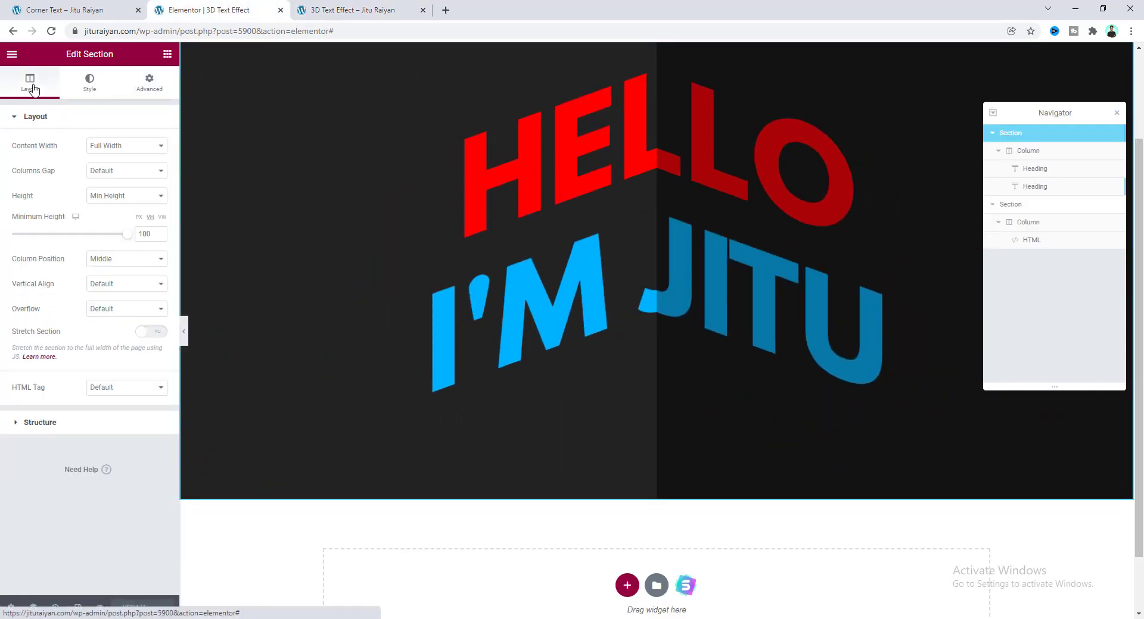
pyautogui.click(127, 309)
pyautogui.click(126, 331)
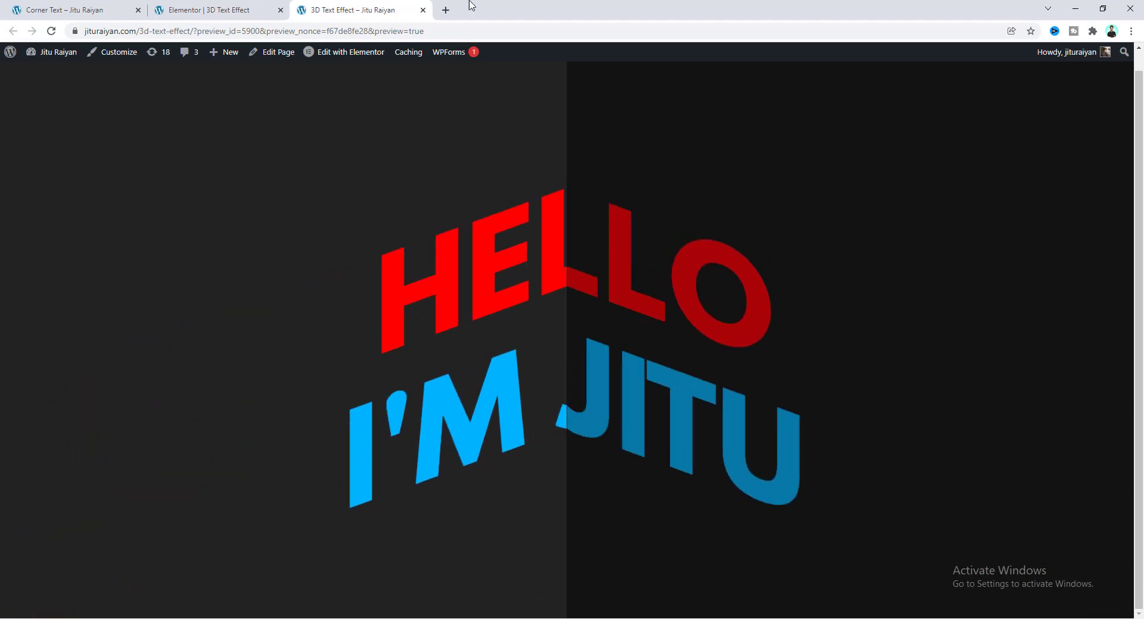
pyautogui.click(243, 4)
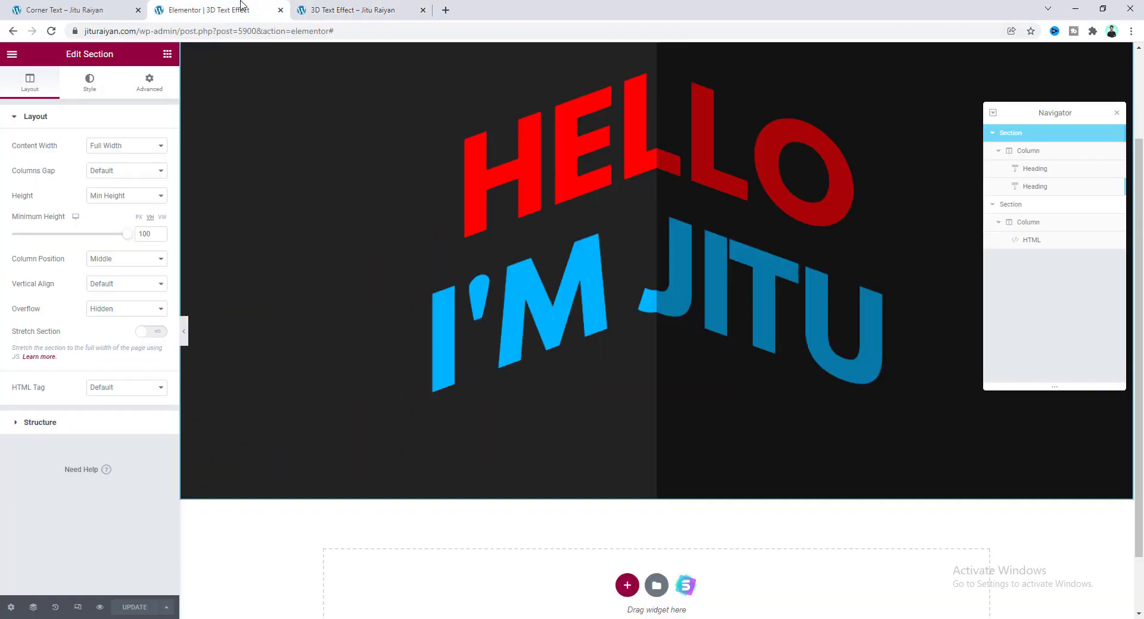
# Step: Try a different intensity value in the HTML widget's script by adding the digit 1
pyautogui.click(1060, 242)
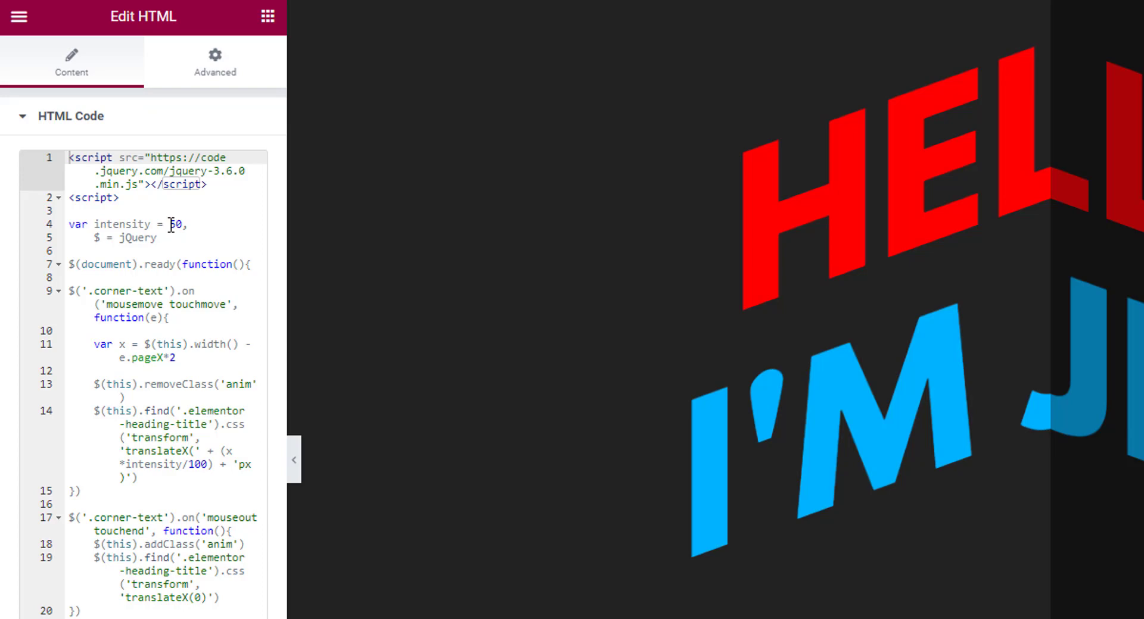
pyautogui.click(171, 224)
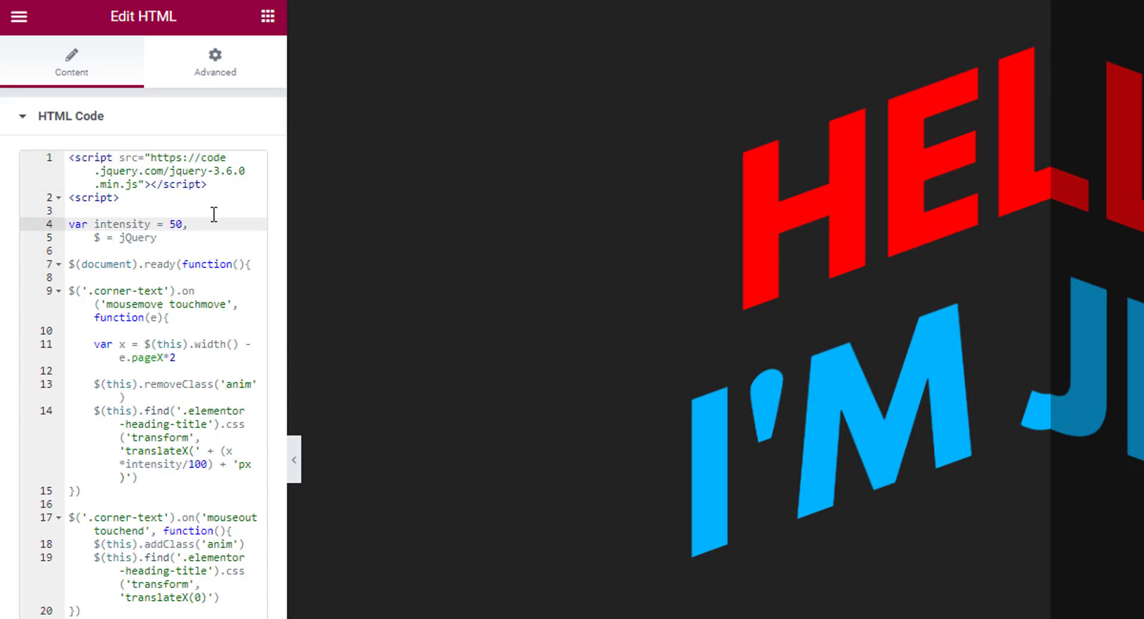
pyautogui.write('1')
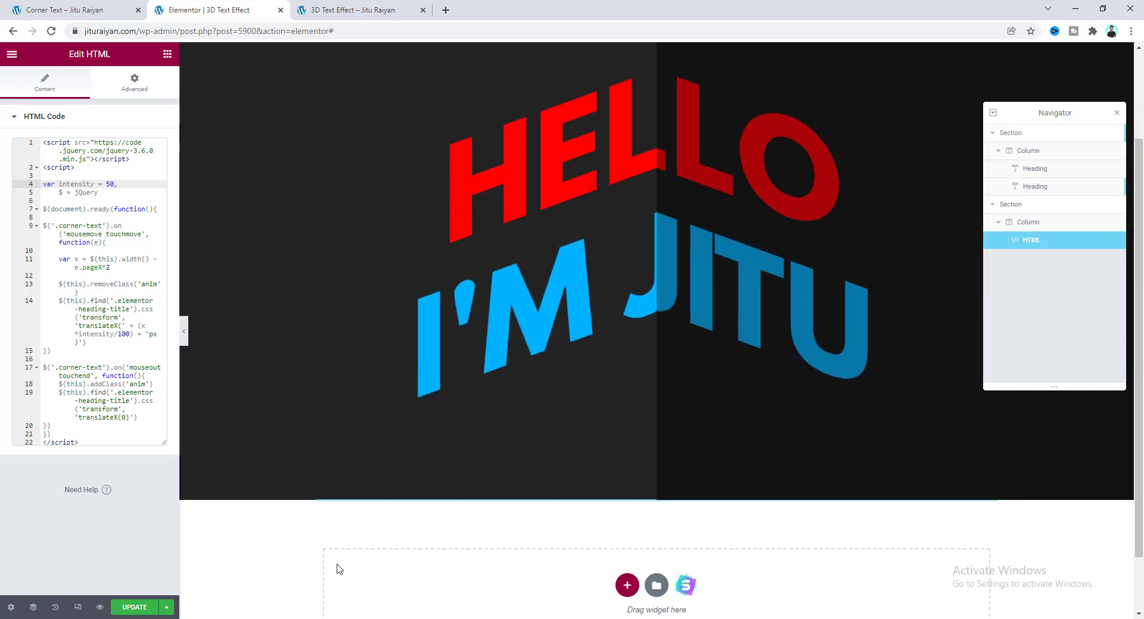
# Step: Open the responsive tablet view and set the first heading's typography size to 100 px
pyautogui.click(78, 608)
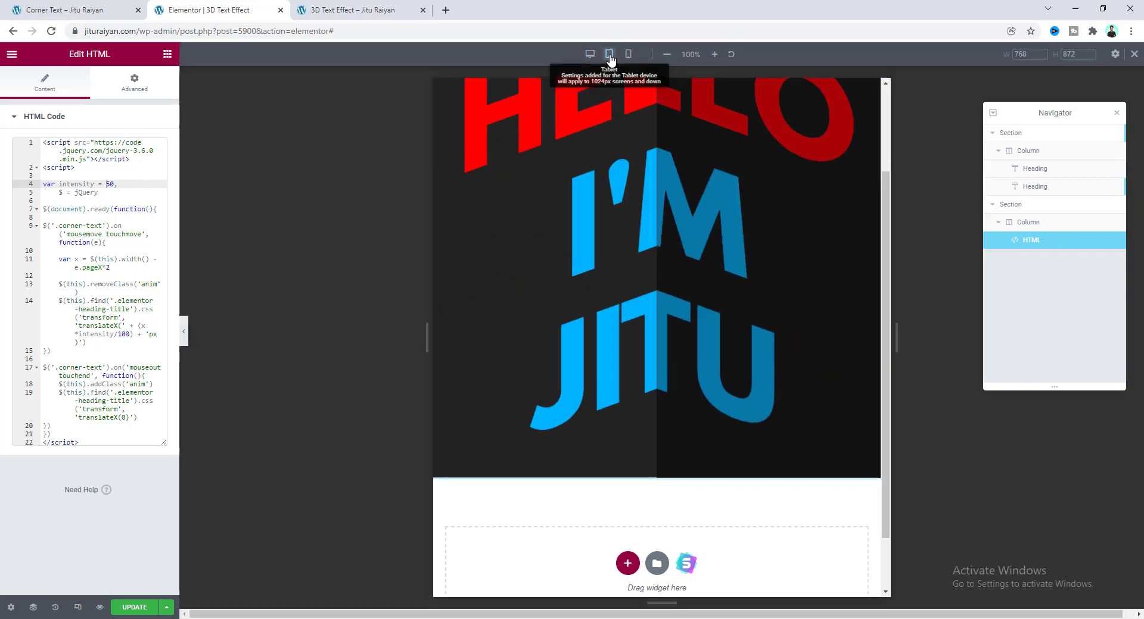
pyautogui.scroll(2, 624, 262)
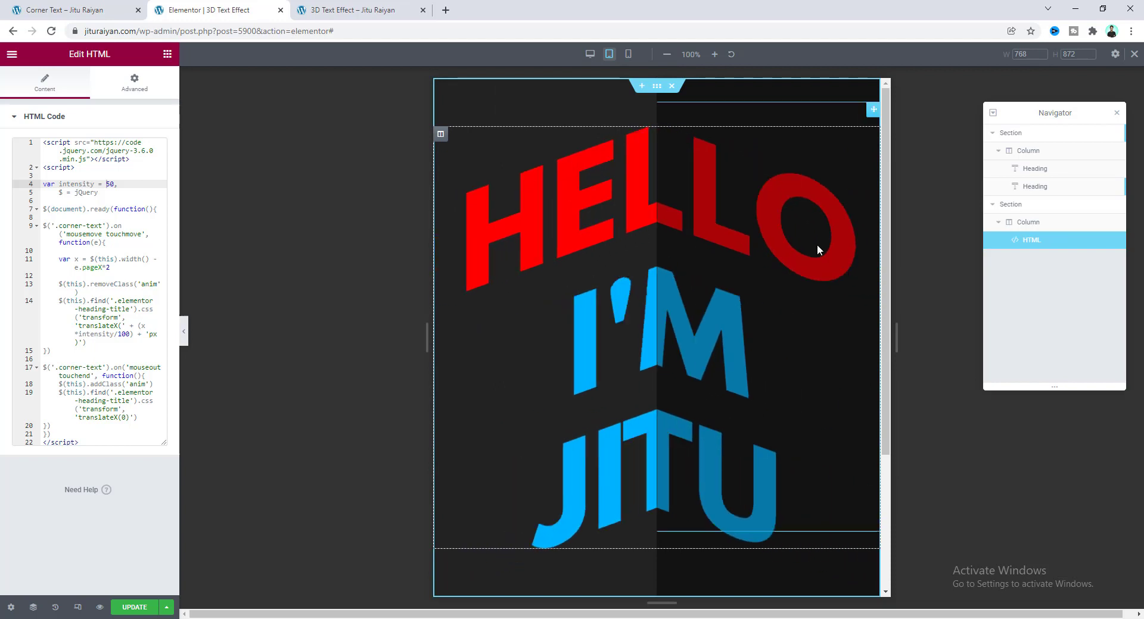
pyautogui.click(1034, 169)
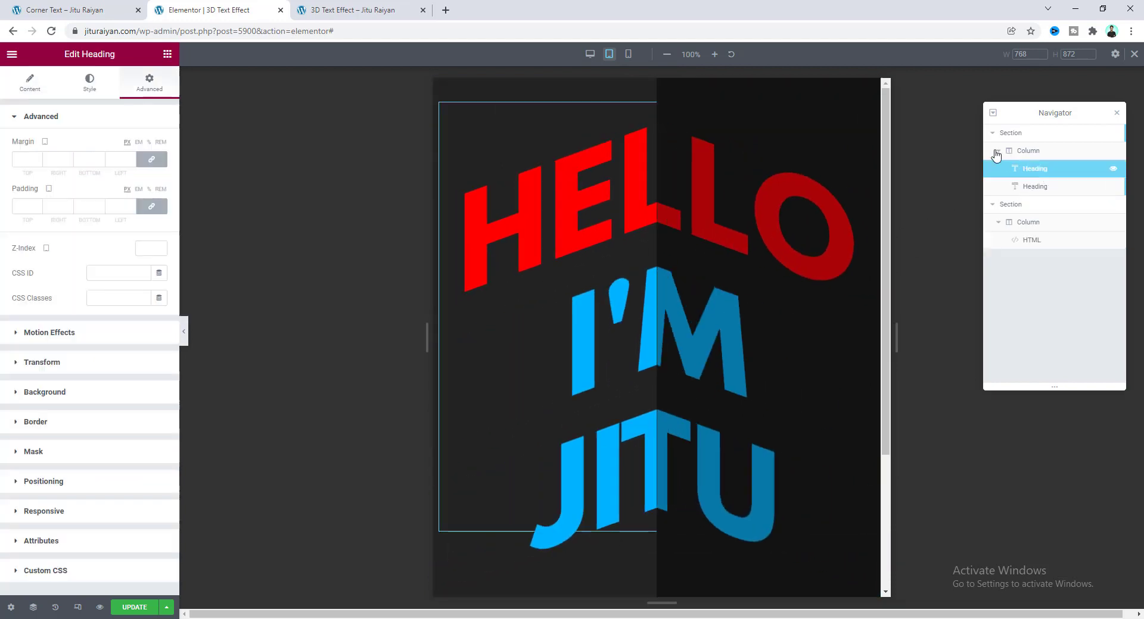
pyautogui.click(92, 85)
pyautogui.click(159, 171)
pyautogui.write('100')
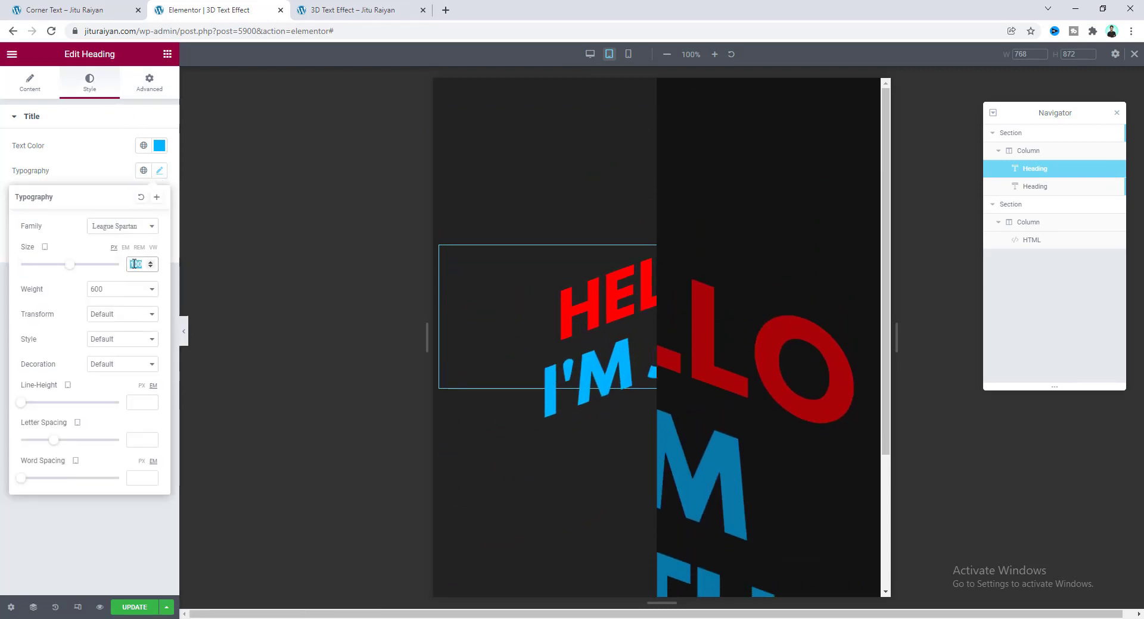
# Step: Set the second heading's tablet typography size to 100 px to match the first heading
pyautogui.click(1059, 186)
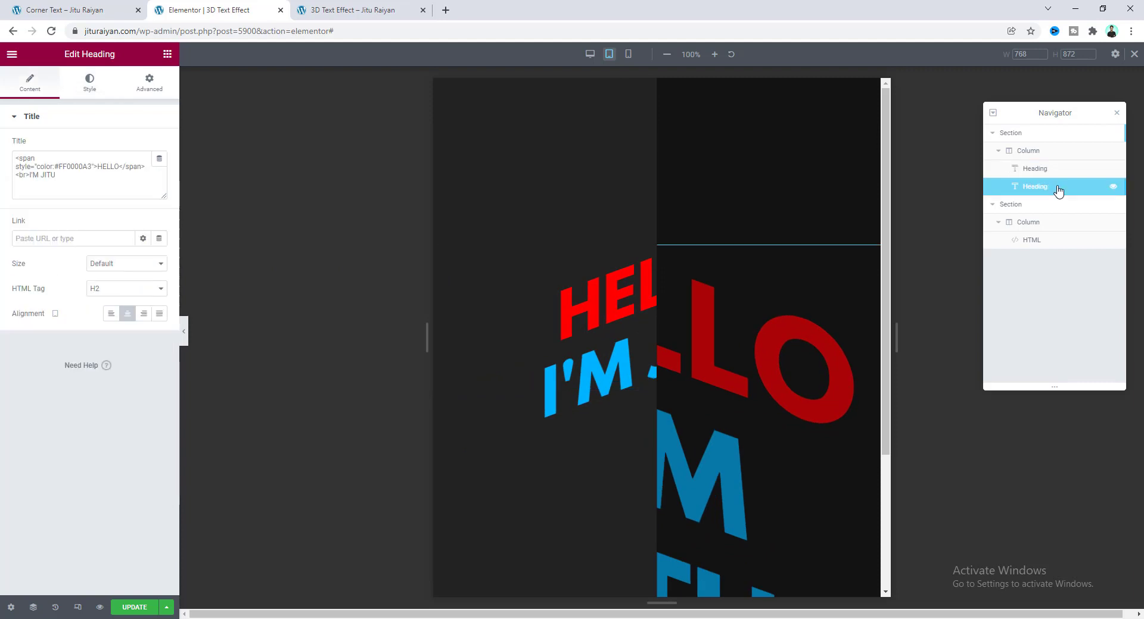
pyautogui.click(90, 80)
pyautogui.click(158, 173)
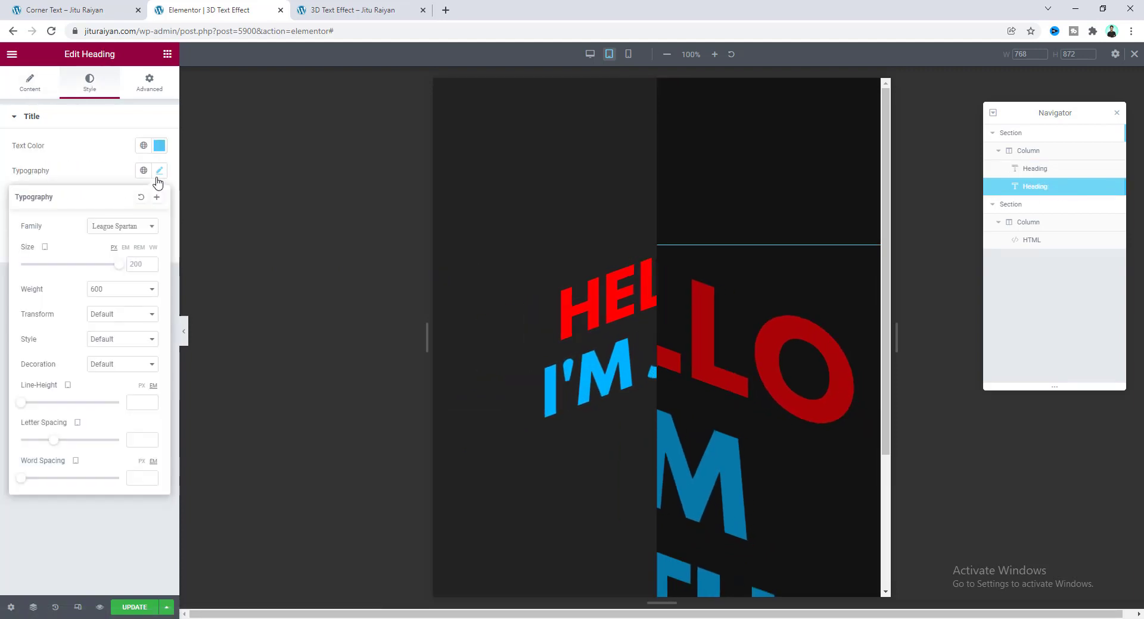
pyautogui.write('100')
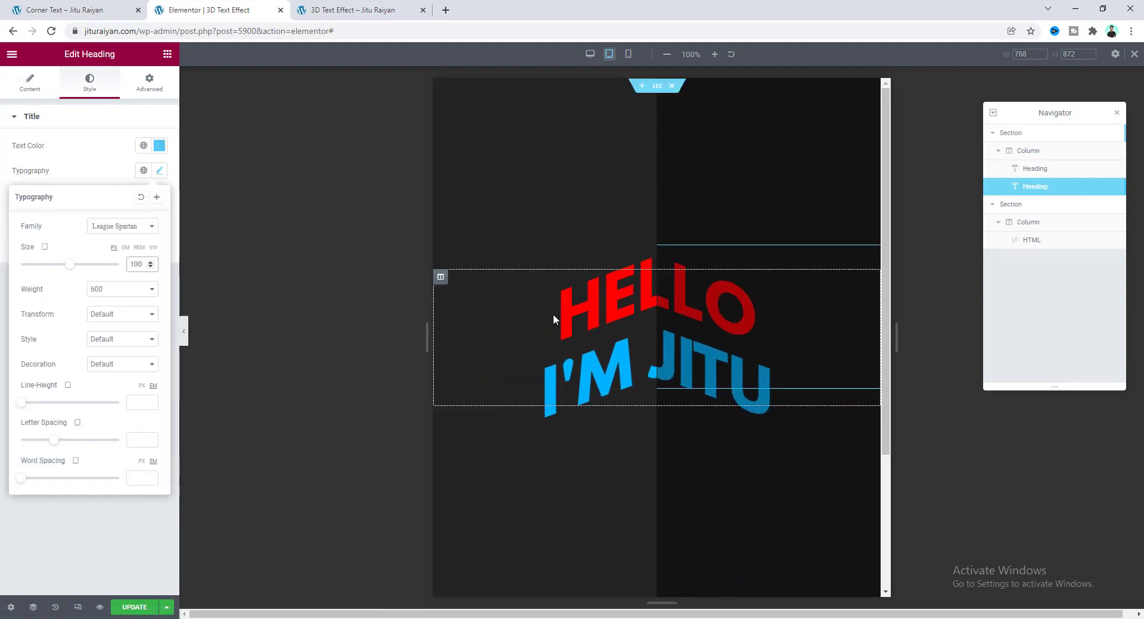
# Step: Switch to the mobile view and set the typography size of the second and first headings to 80 px each
pyautogui.click(628, 57)
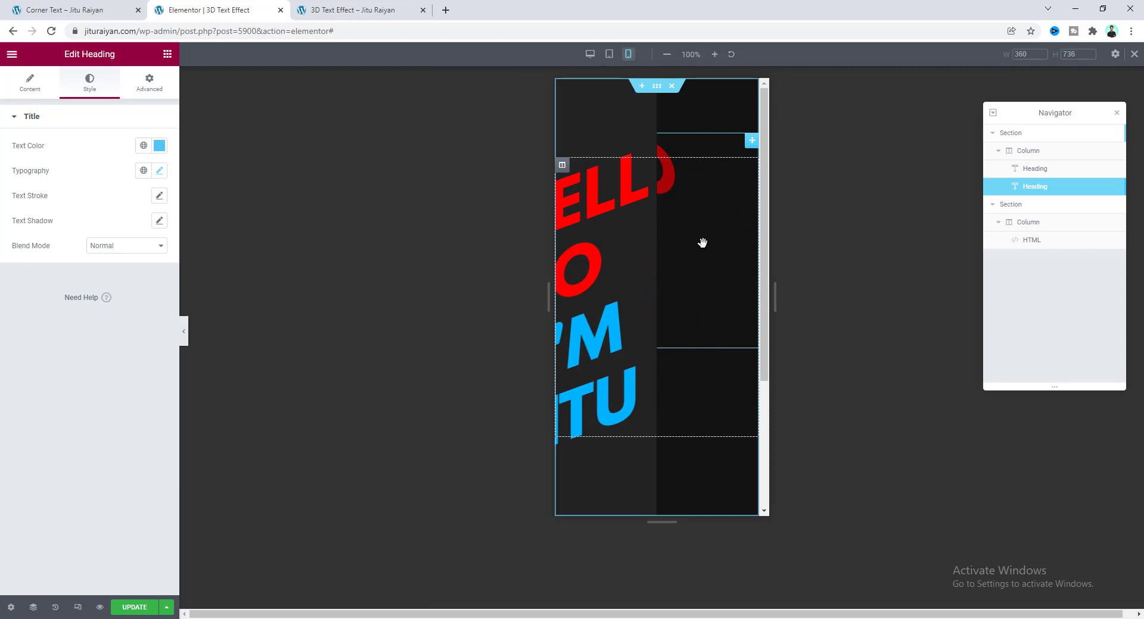
pyautogui.click(159, 172)
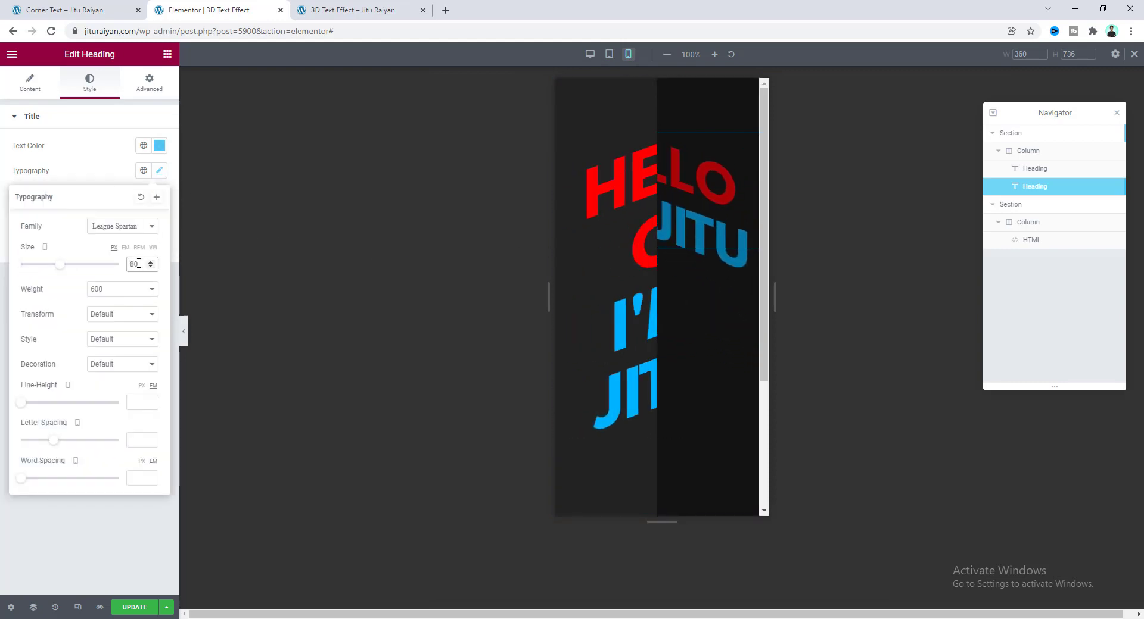
pyautogui.click(1034, 170)
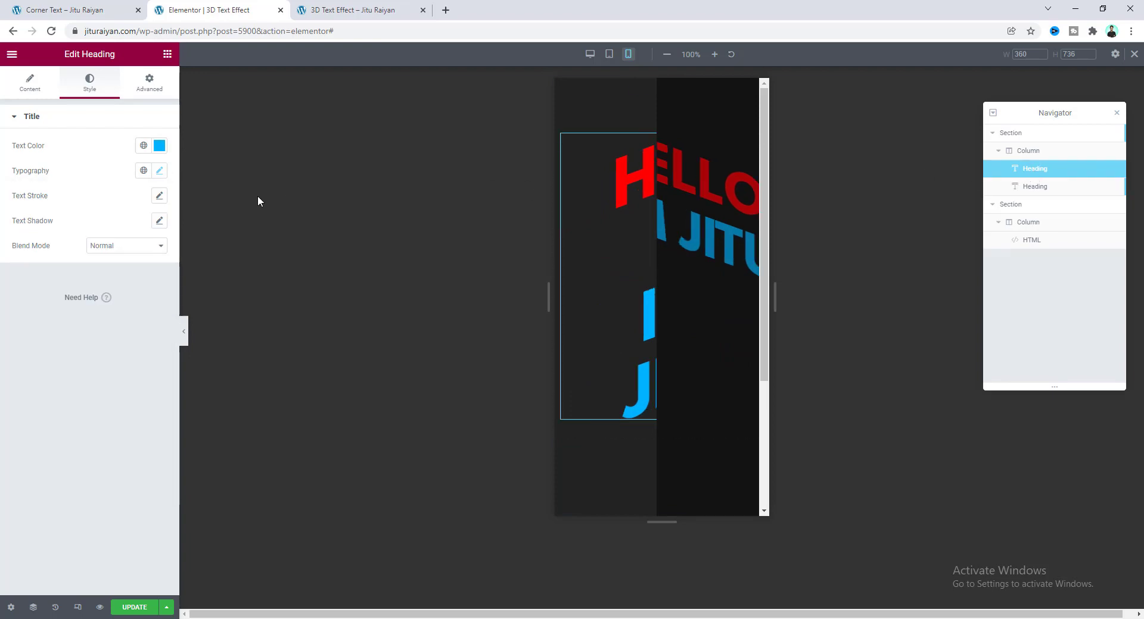
pyautogui.click(159, 171)
pyautogui.doubleClick(135, 264)
pyautogui.write('80')
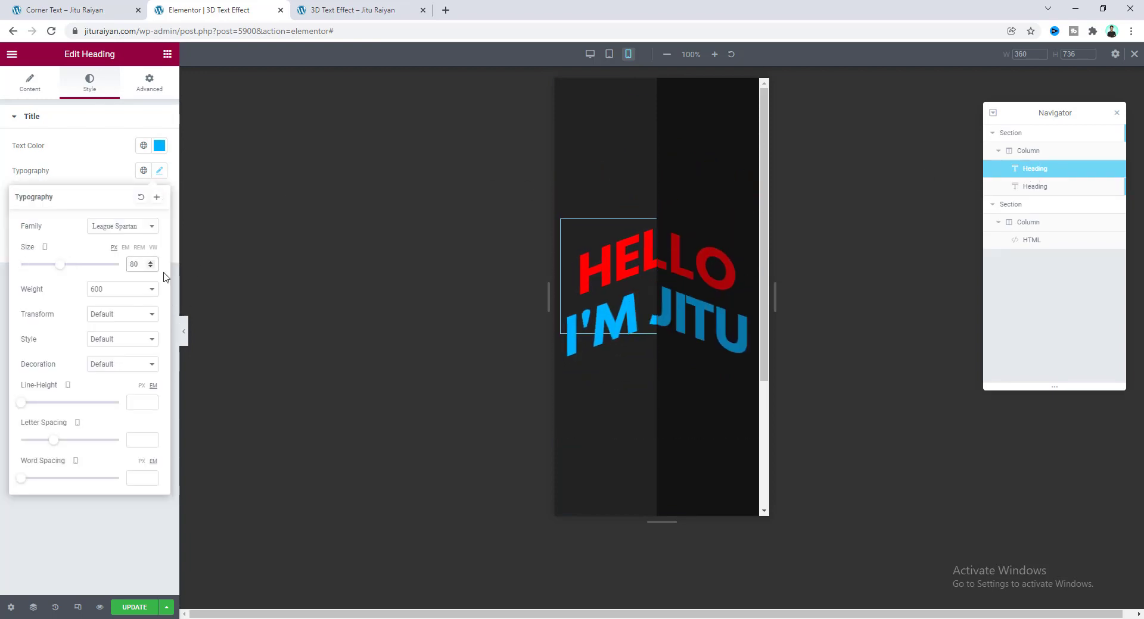